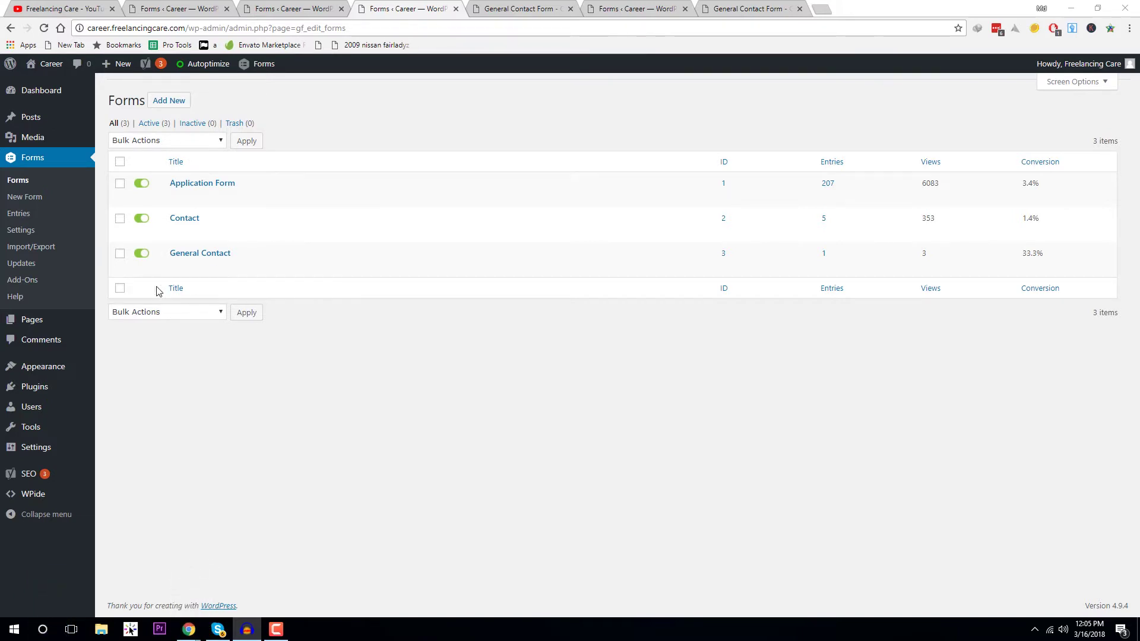
Step: Open the General Contact form's editor in a new browser tab and switch to it
{"action": "right_click", "coordinate": [177, 267]}
{"action": "left_click", "coordinate": [199, 273]}
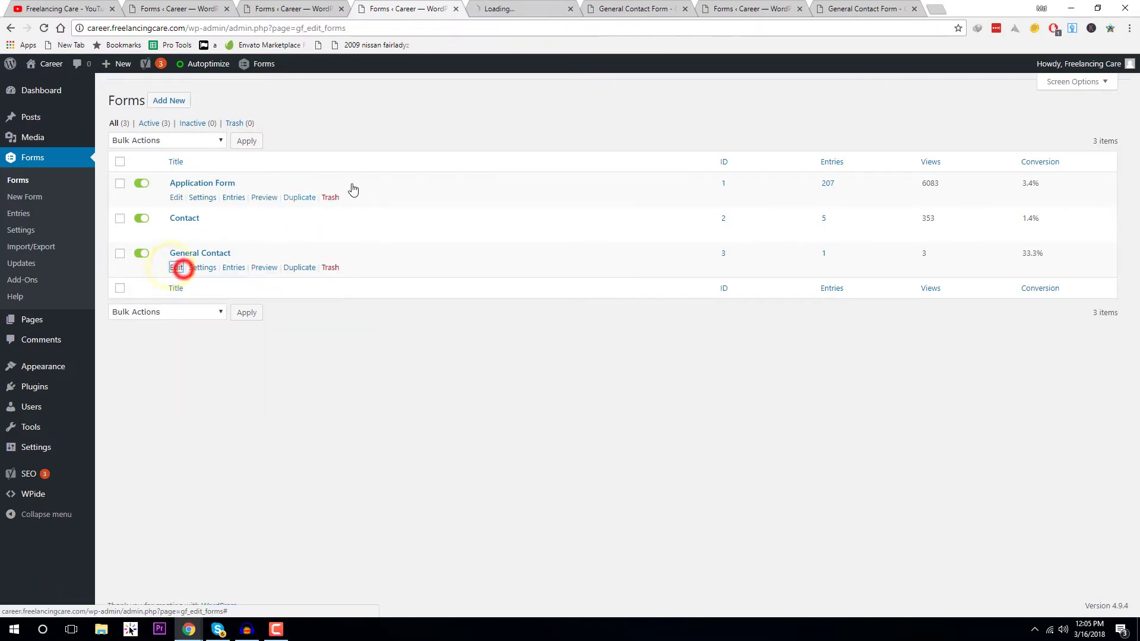
{"action": "left_click", "coordinate": [525, 8]}
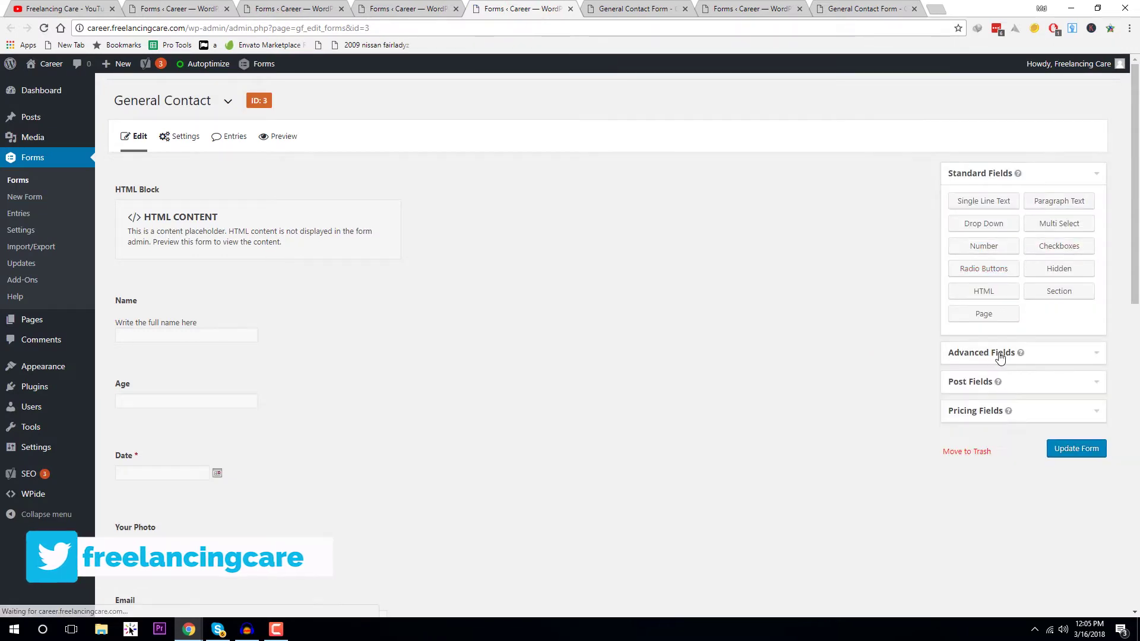
Step: Look through the Advanced Fields and Post Fields groups available in the form editor
{"action": "left_click", "coordinate": [971, 383]}
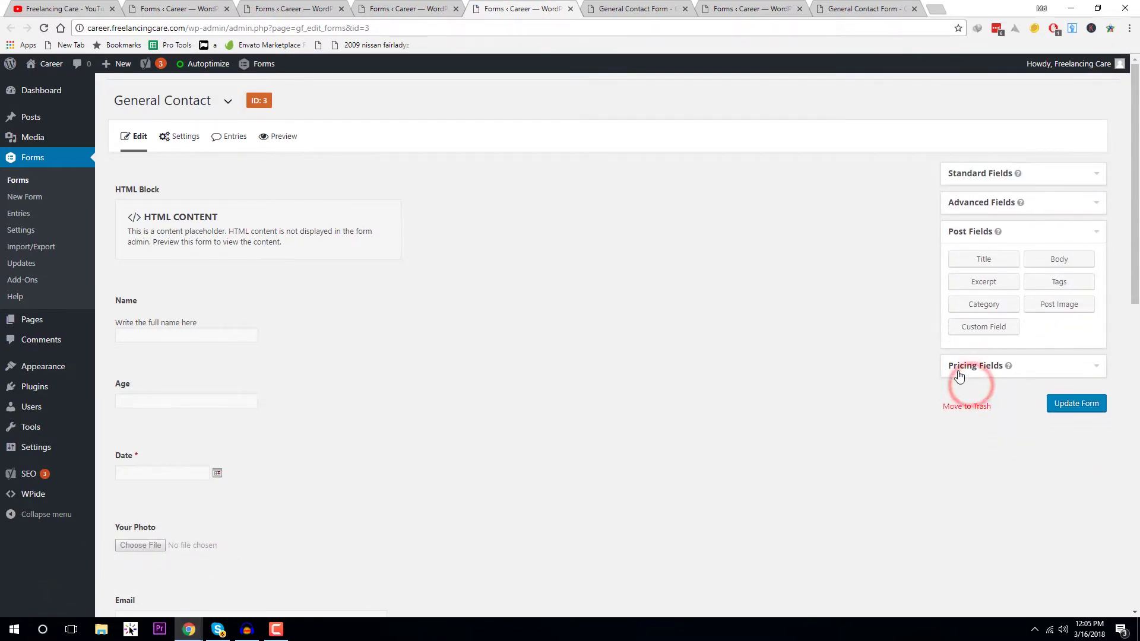
{"action": "left_click", "coordinate": [983, 204]}
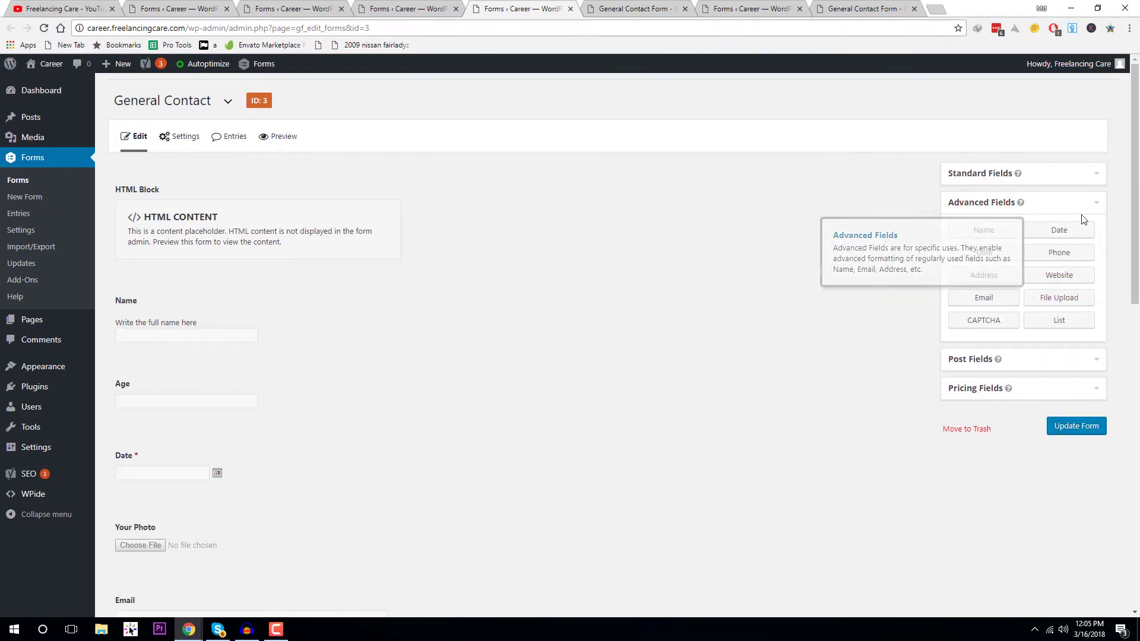
{"action": "left_click", "coordinate": [991, 200]}
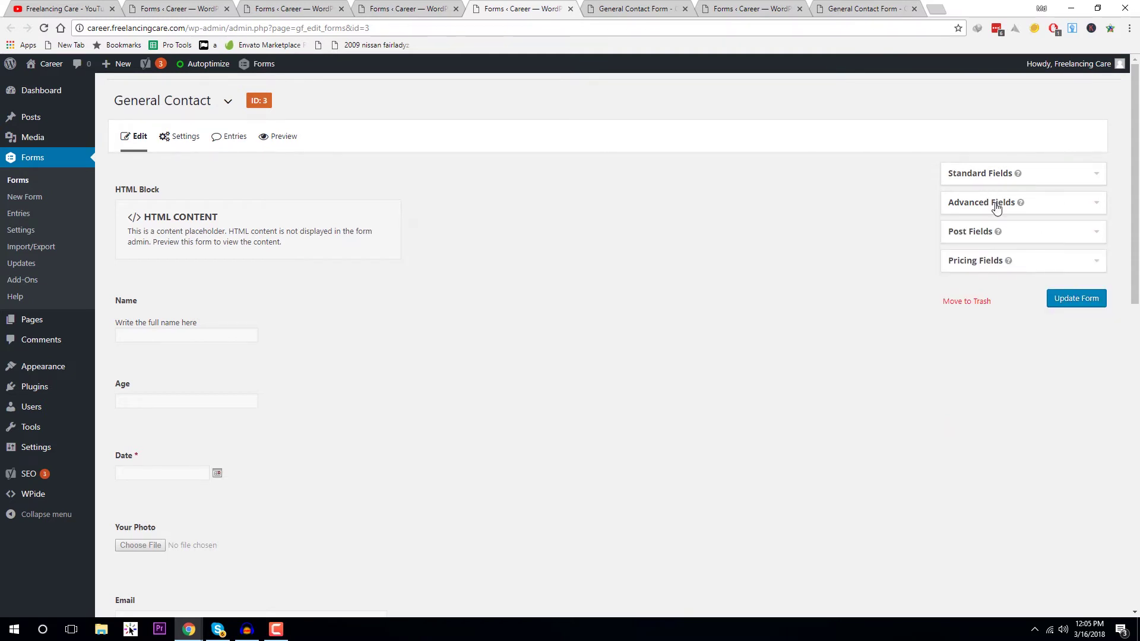
{"action": "left_click", "coordinate": [994, 203]}
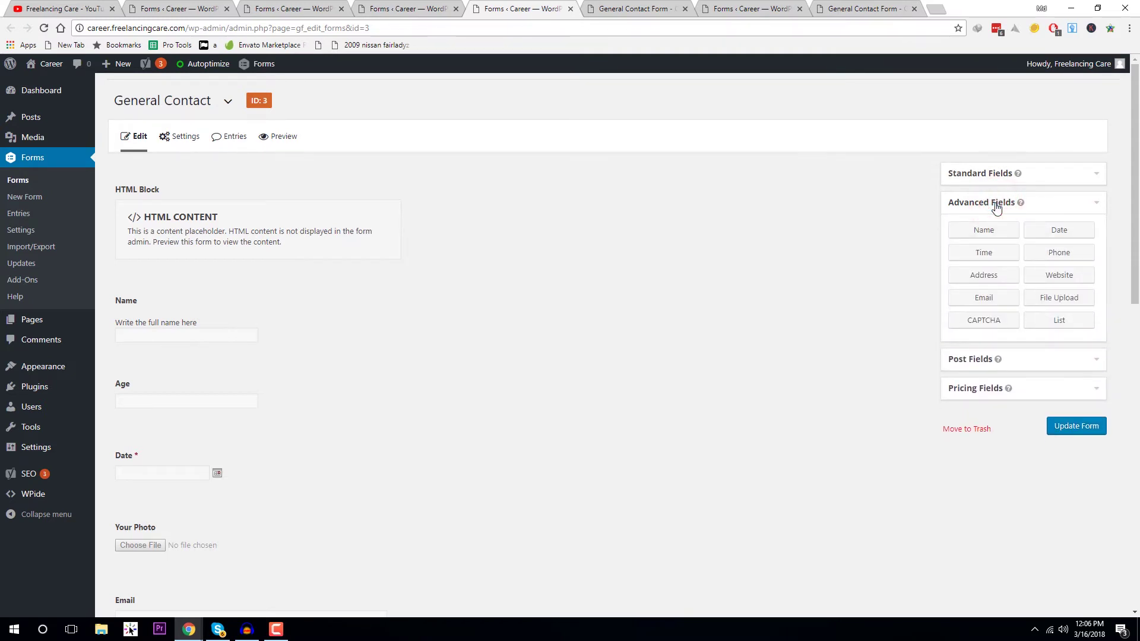
{"action": "left_click", "coordinate": [993, 204]}
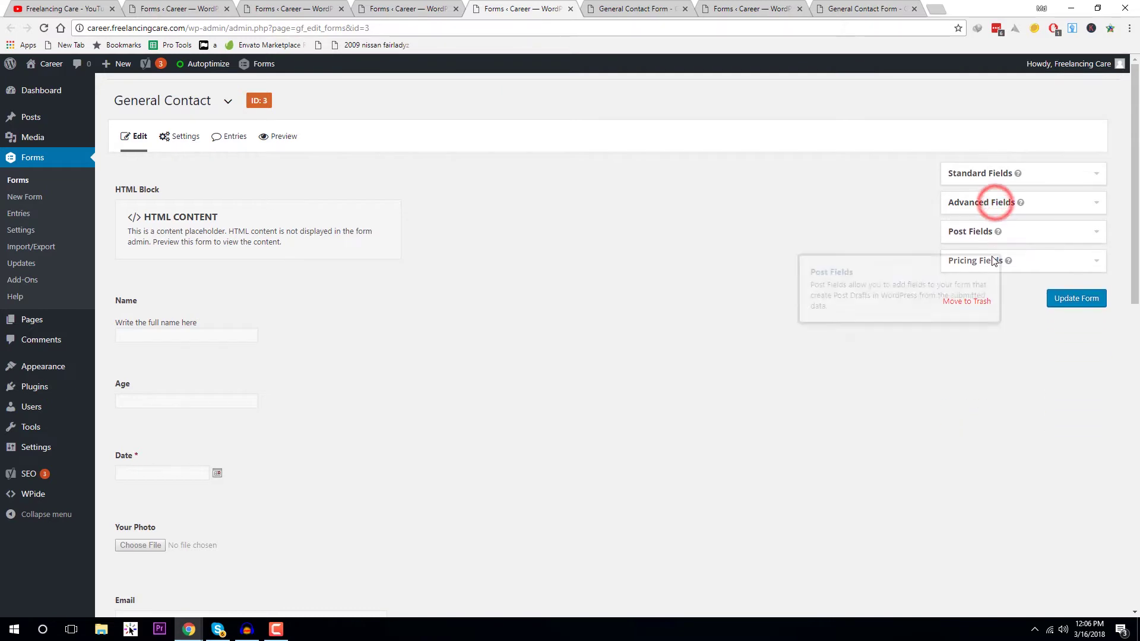
{"action": "left_click", "coordinate": [981, 232]}
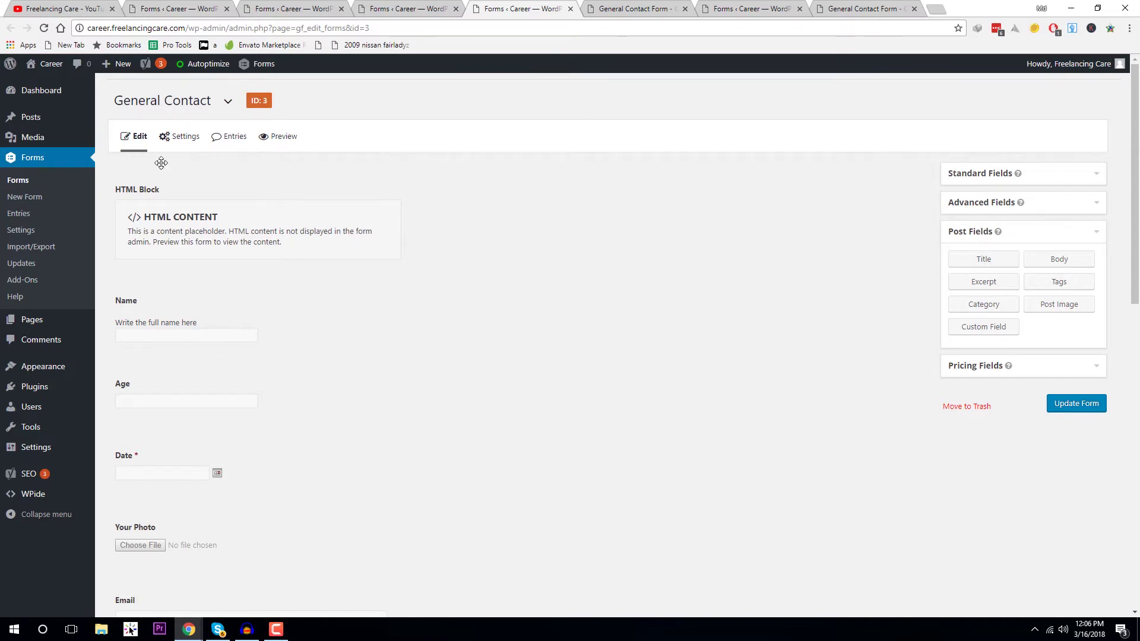
Step: Create a new form titled "Post Form"
{"action": "left_click", "coordinate": [26, 199]}
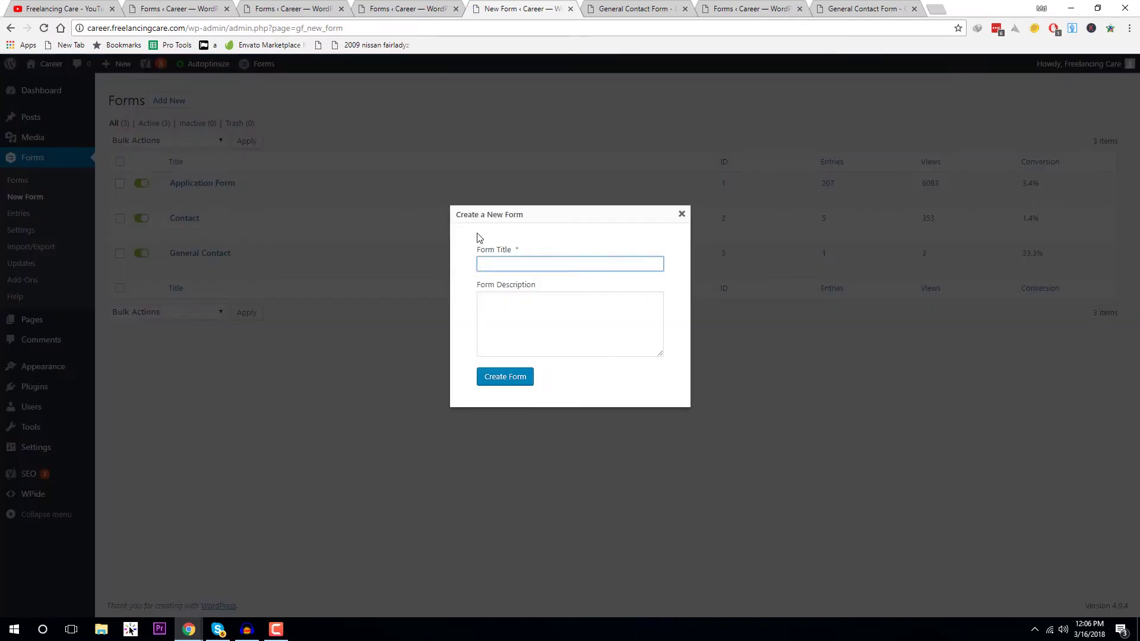
{"action": "type", "text": "Post Form"}
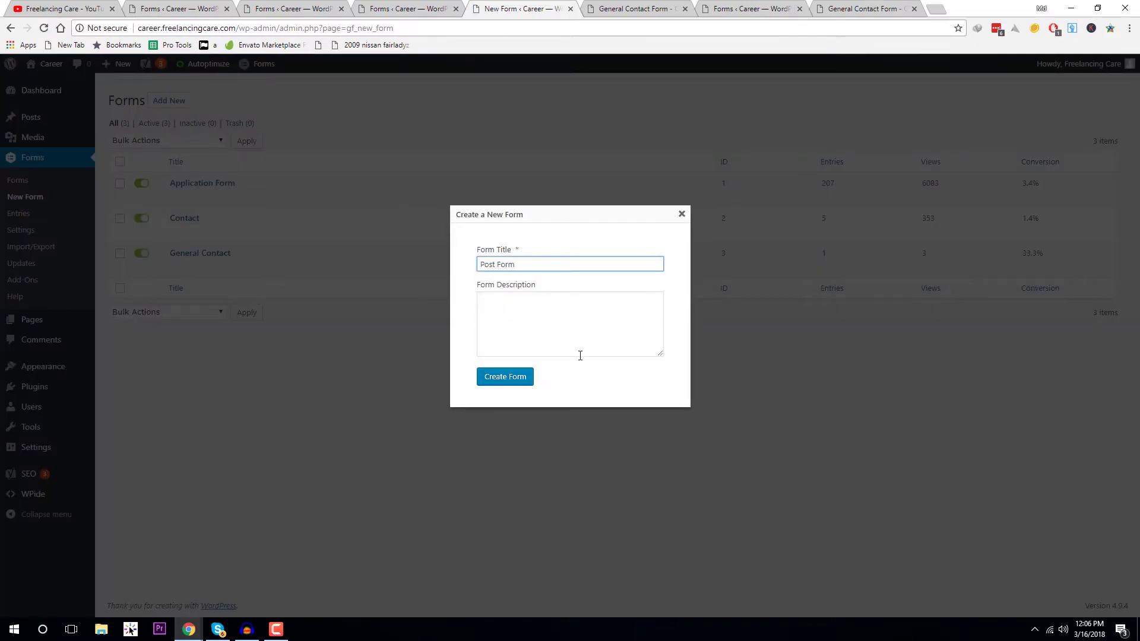
{"action": "left_click", "coordinate": [512, 380]}
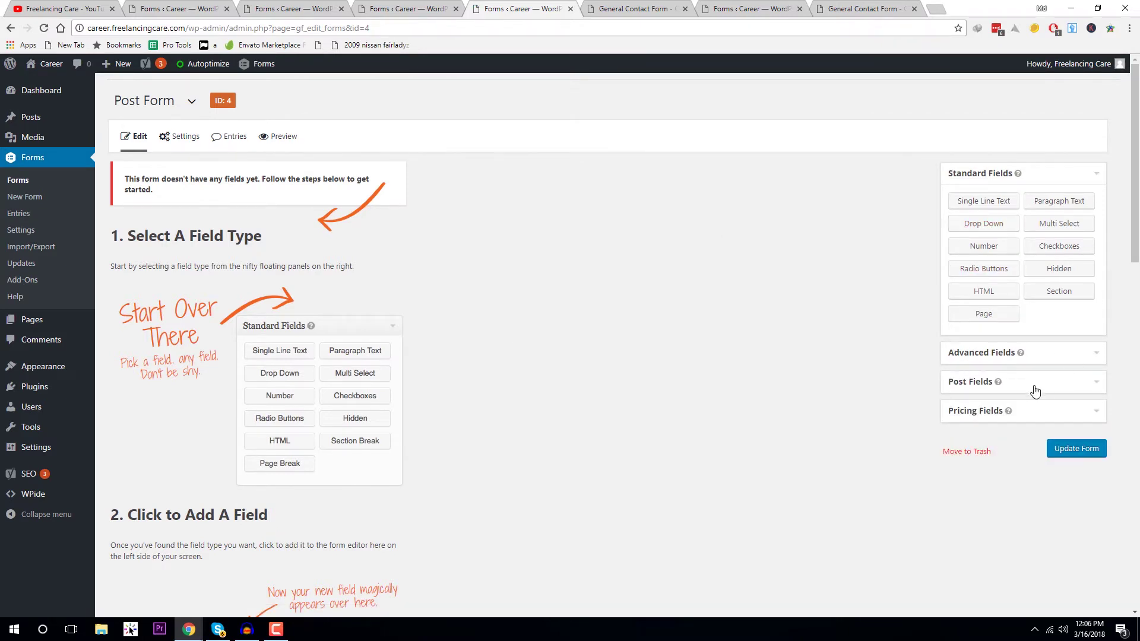
Step: Add the Title field from the Post Fields group to the empty Post Form
{"action": "left_click", "coordinate": [1011, 380]}
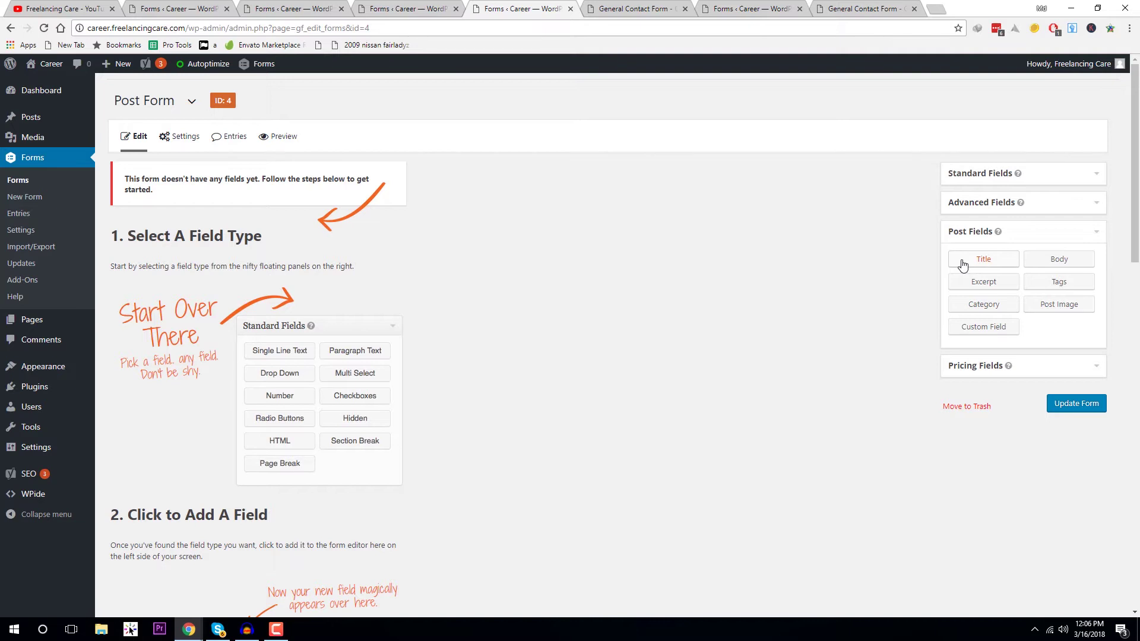
{"action": "mouse_move", "coordinate": [42, 119]}
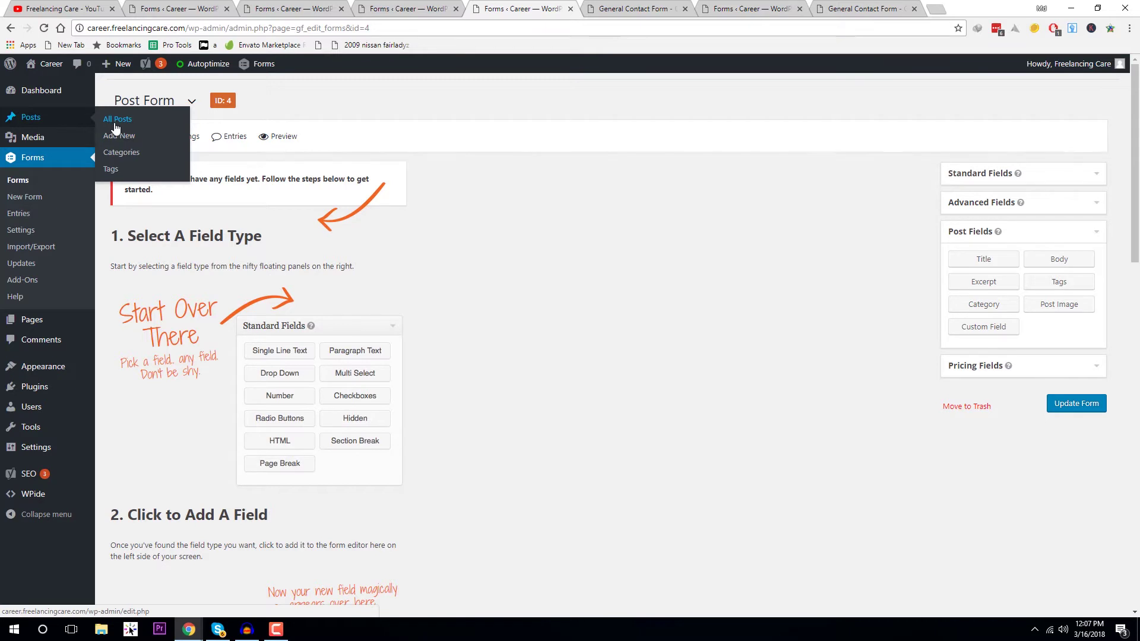
{"action": "mouse_move", "coordinate": [122, 64]}
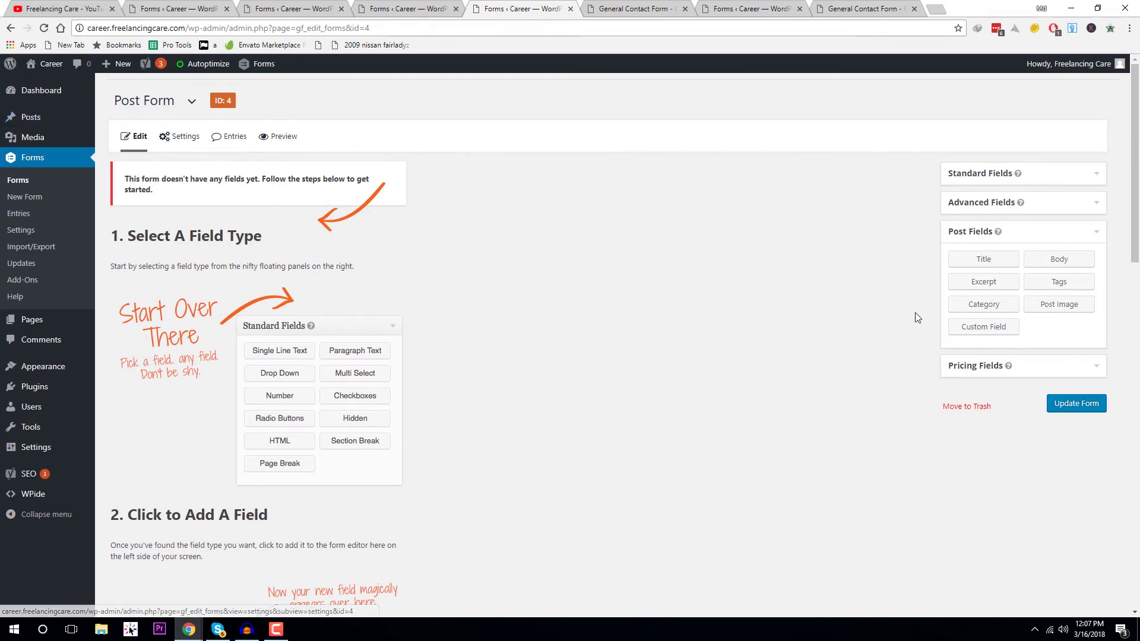
{"action": "left_click", "coordinate": [972, 264]}
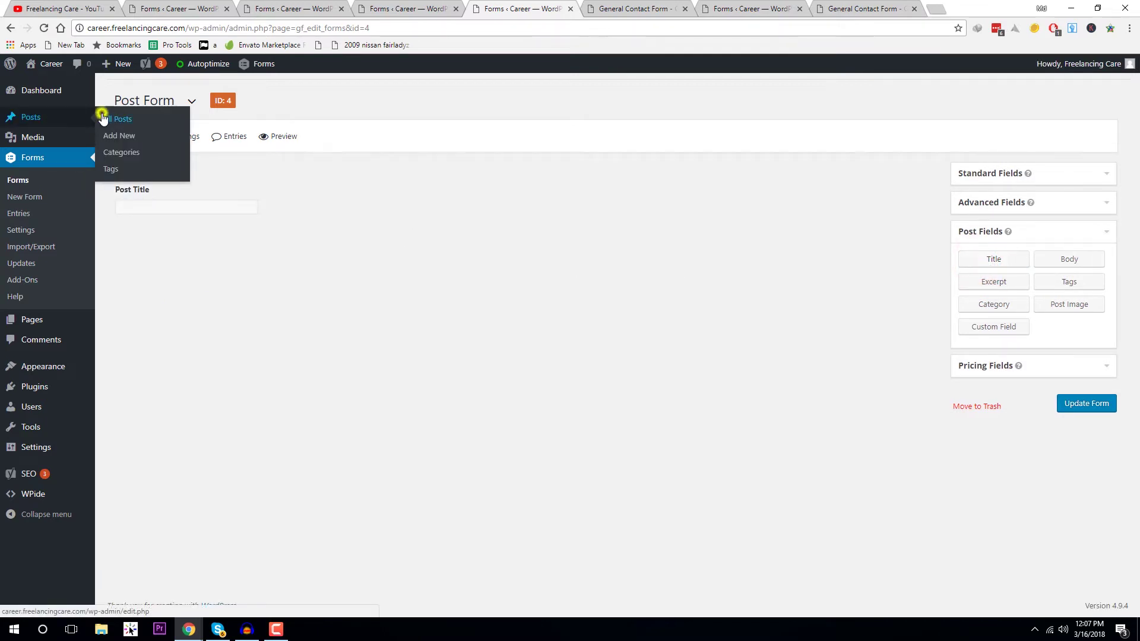
Step: Open the list of all posts in a new browser tab and open the "Hello world!" post for editing
{"action": "right_click", "coordinate": [102, 117]}
{"action": "left_click", "coordinate": [120, 119]}
{"action": "left_click", "coordinate": [594, 10]}
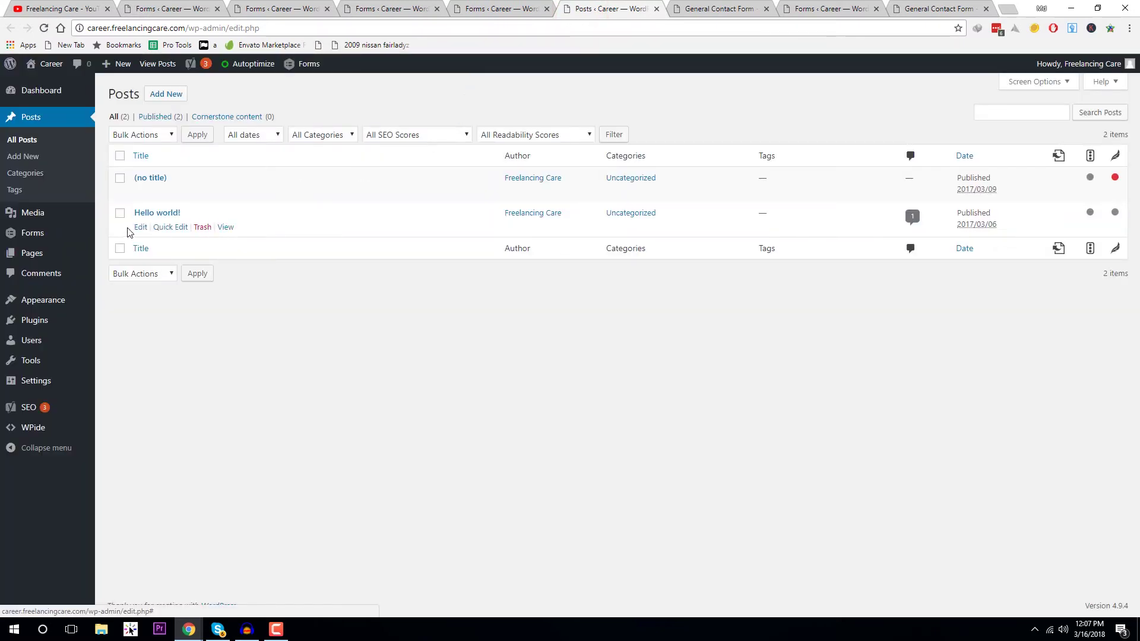
{"action": "left_click", "coordinate": [139, 228]}
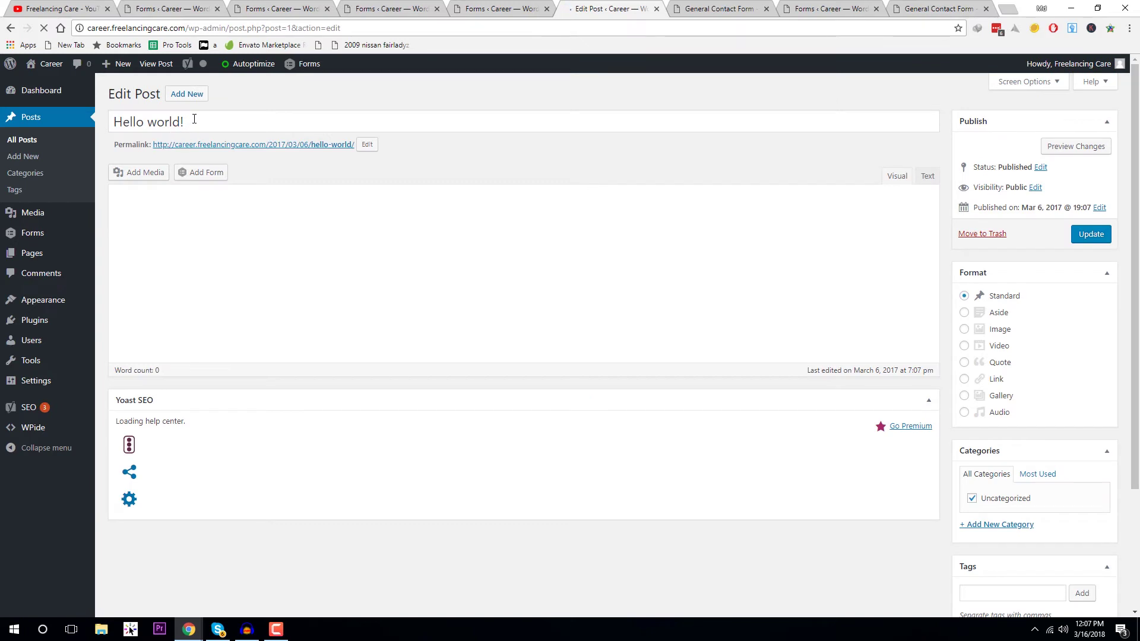
Step: Examine the post's title, body content, categories, tags and featured image sections to see which parts make up a post
{"action": "triple_click", "coordinate": [215, 124]}
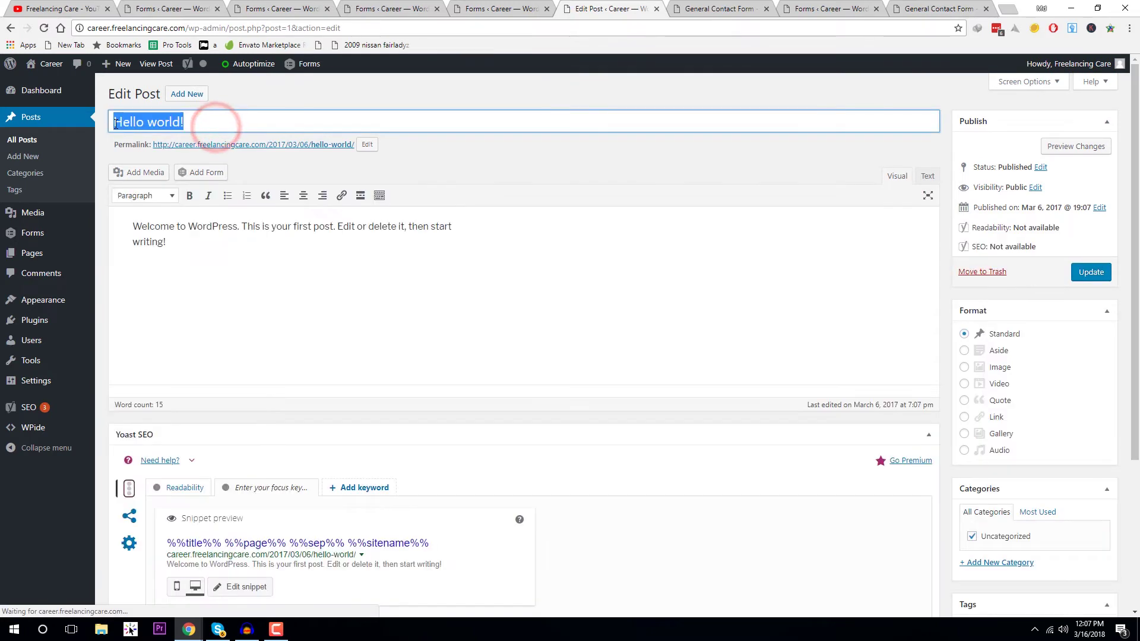
{"action": "left_click", "coordinate": [280, 275]}
{"action": "key", "text": "ctrl+a"}
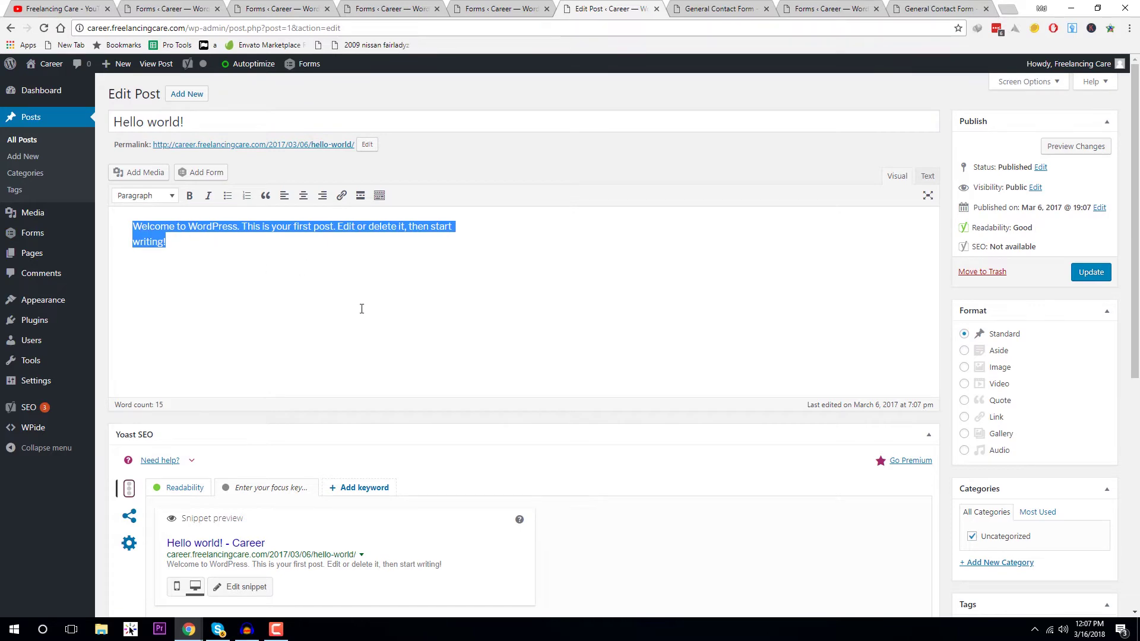
{"action": "scroll", "coordinate": [362, 308], "scroll_direction": "down", "scroll_amount": 7}
{"action": "scroll", "coordinate": [376, 364], "scroll_direction": "up", "scroll_amount": 7}
{"action": "scroll", "coordinate": [378, 360], "scroll_direction": "down", "scroll_amount": 4}
{"action": "scroll", "coordinate": [920, 428], "scroll_direction": "up", "scroll_amount": 1}
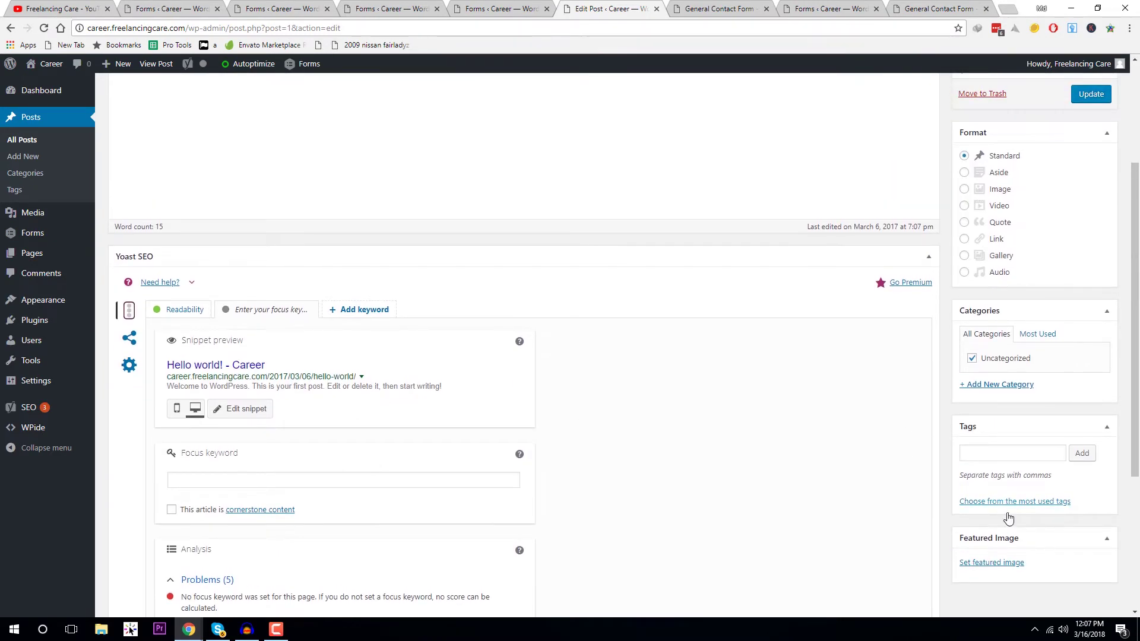
{"action": "scroll", "coordinate": [1013, 448], "scroll_direction": "up", "scroll_amount": 3}
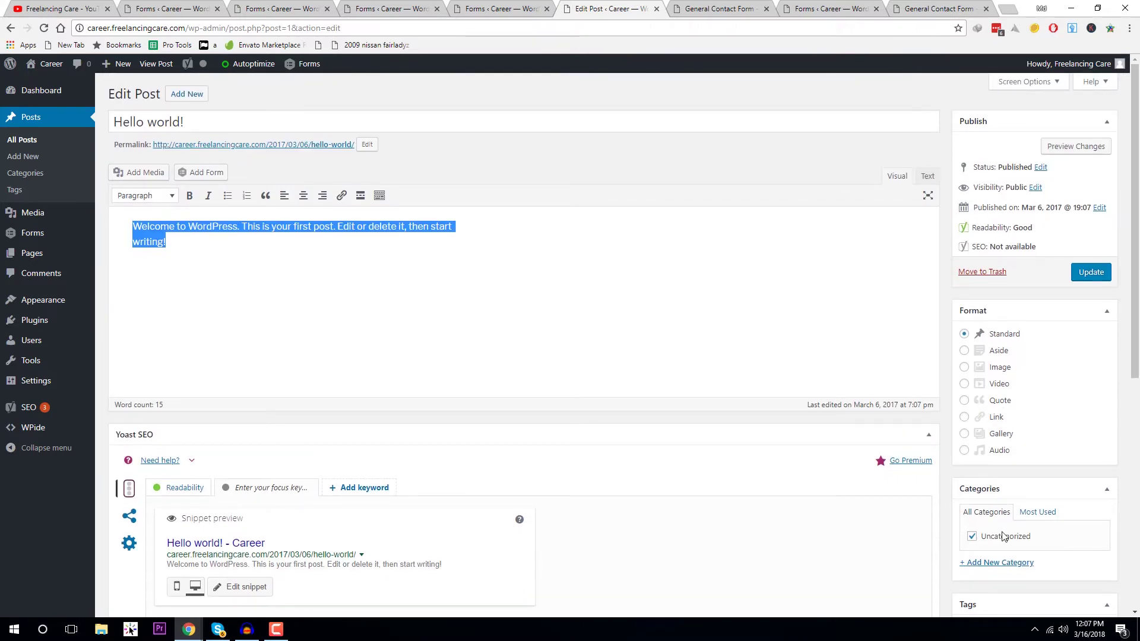
Step: Return to the Post Form editor and add a post Body field below Post Title
{"action": "left_click", "coordinate": [492, 9]}
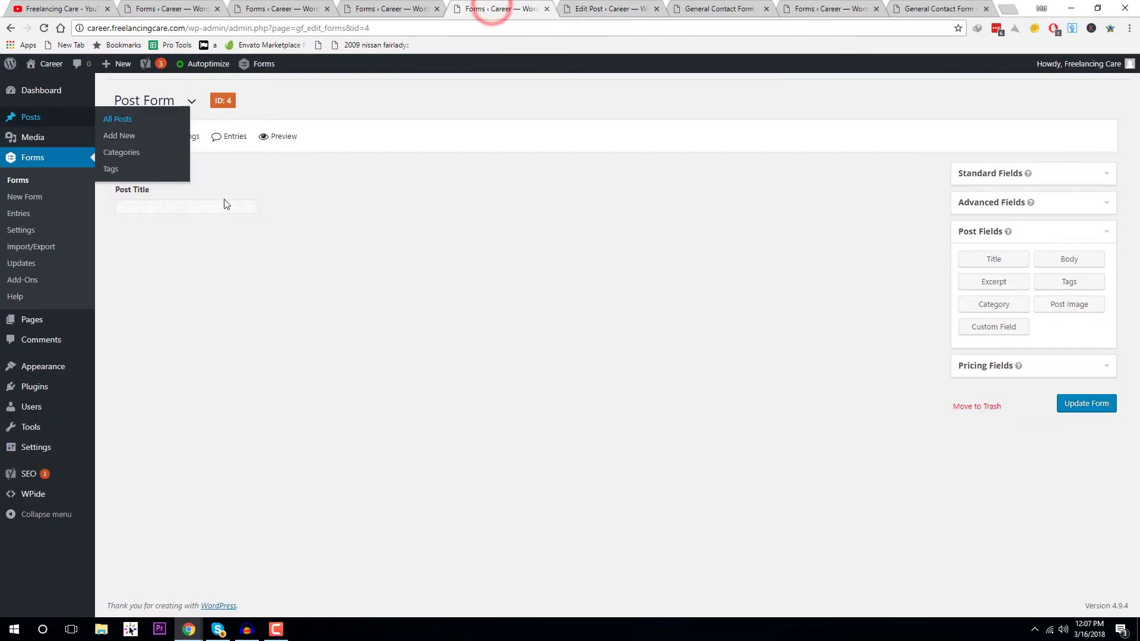
{"action": "left_click", "coordinate": [436, 379]}
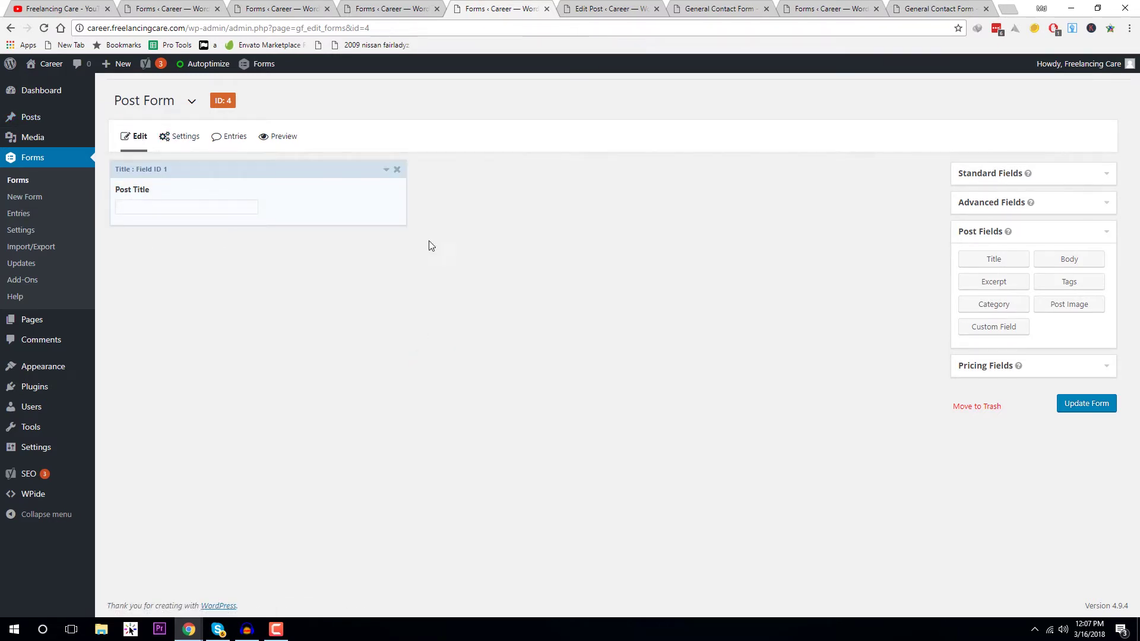
{"action": "left_click", "coordinate": [1064, 256]}
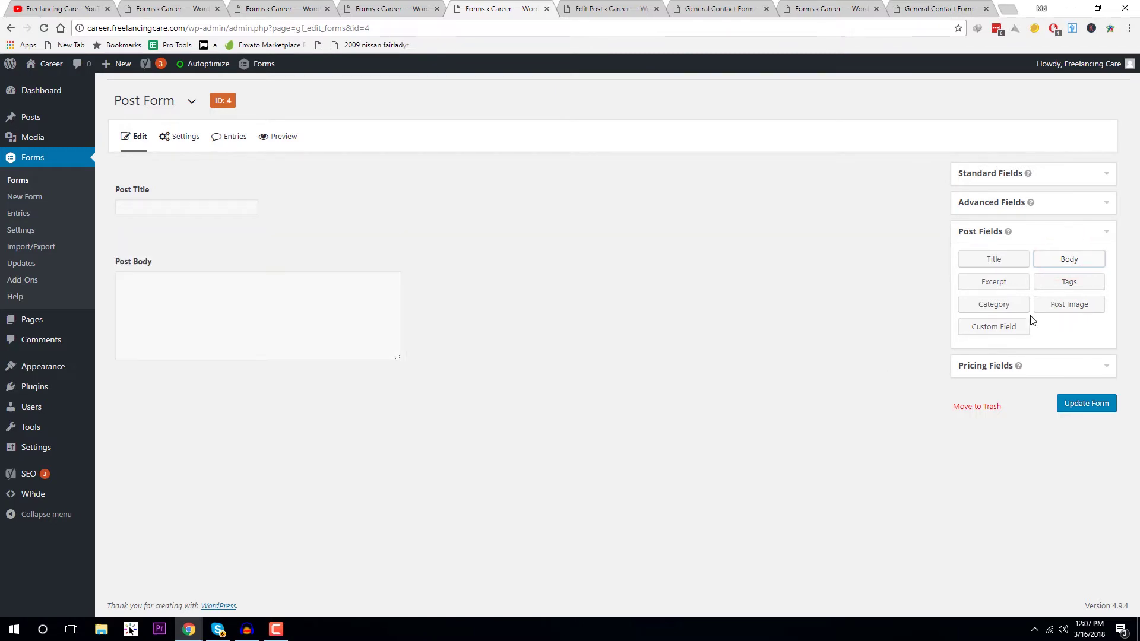
Step: Change the Body field's label to "Post Content" and collapse its settings
{"action": "left_click", "coordinate": [389, 309]}
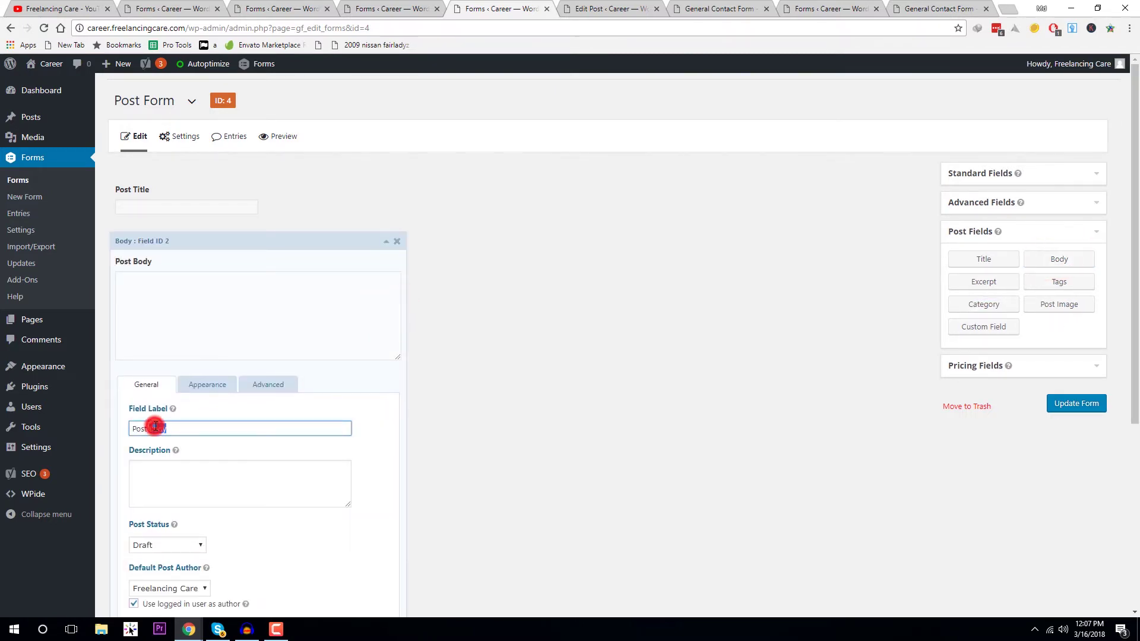
{"action": "double_click", "coordinate": [156, 428]}
{"action": "type", "text": "Conte"}
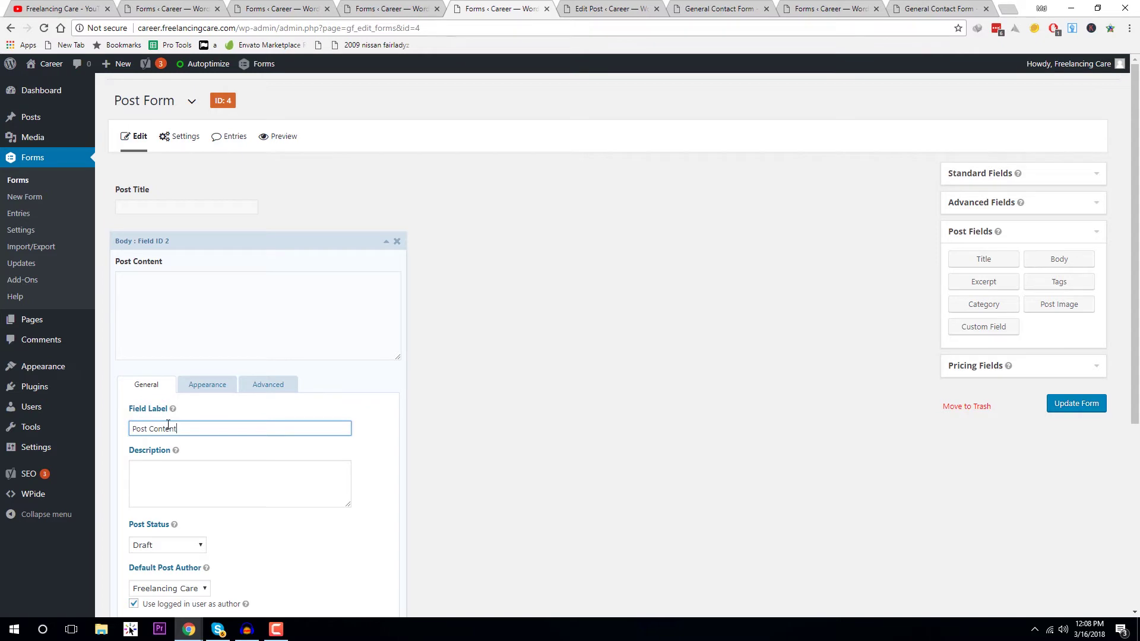
{"action": "type", "text": "nt"}
{"action": "left_click", "coordinate": [276, 238]}
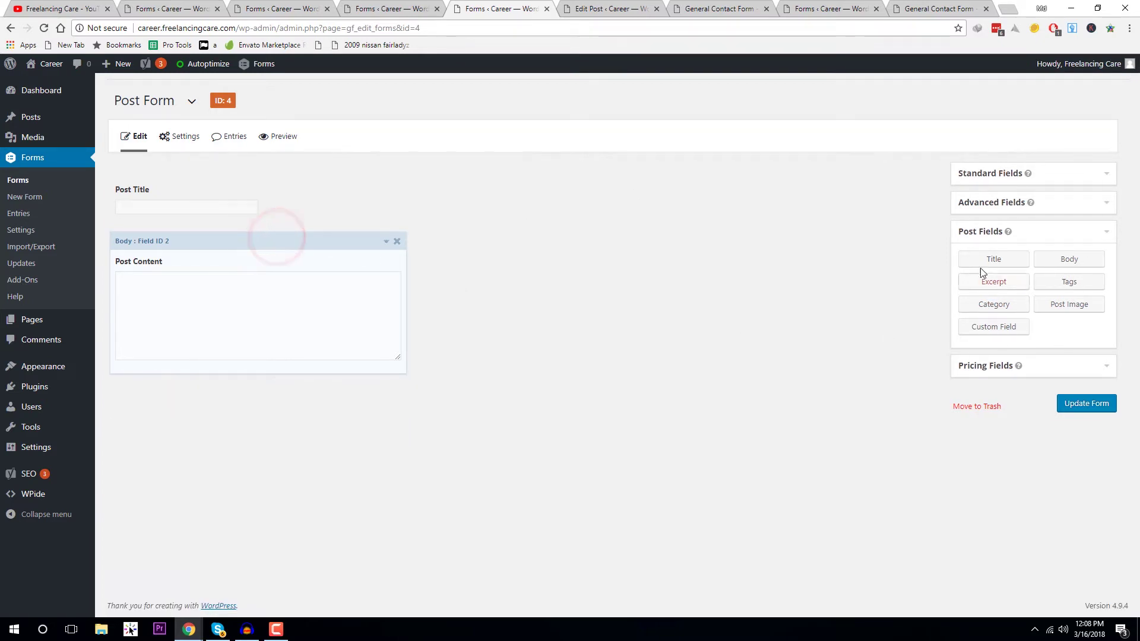
Step: Add a post Category field below Post Content and expand its general settings
{"action": "left_click", "coordinate": [1003, 305]}
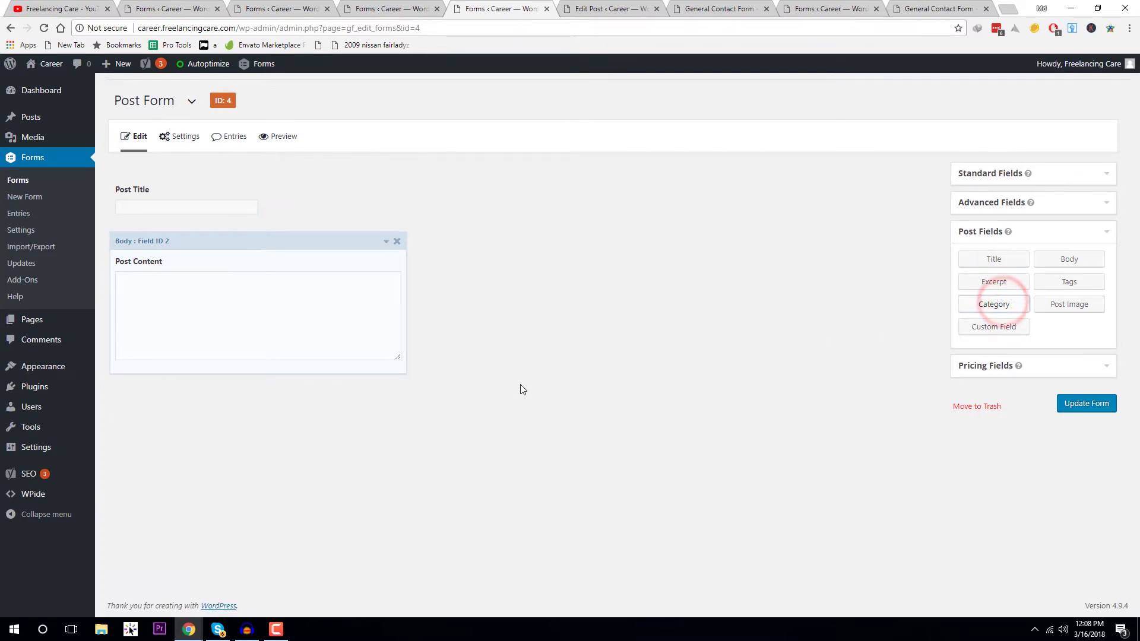
{"action": "left_click", "coordinate": [242, 404]}
{"action": "scroll", "coordinate": [237, 399], "scroll_direction": "down", "scroll_amount": 4}
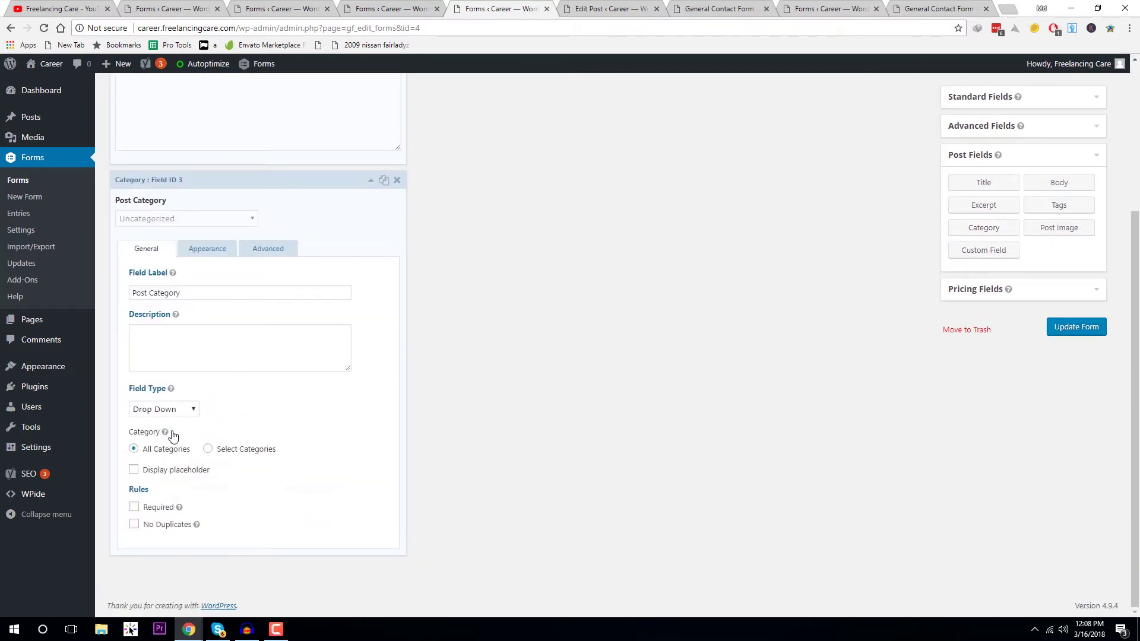
{"action": "left_click", "coordinate": [140, 217]}
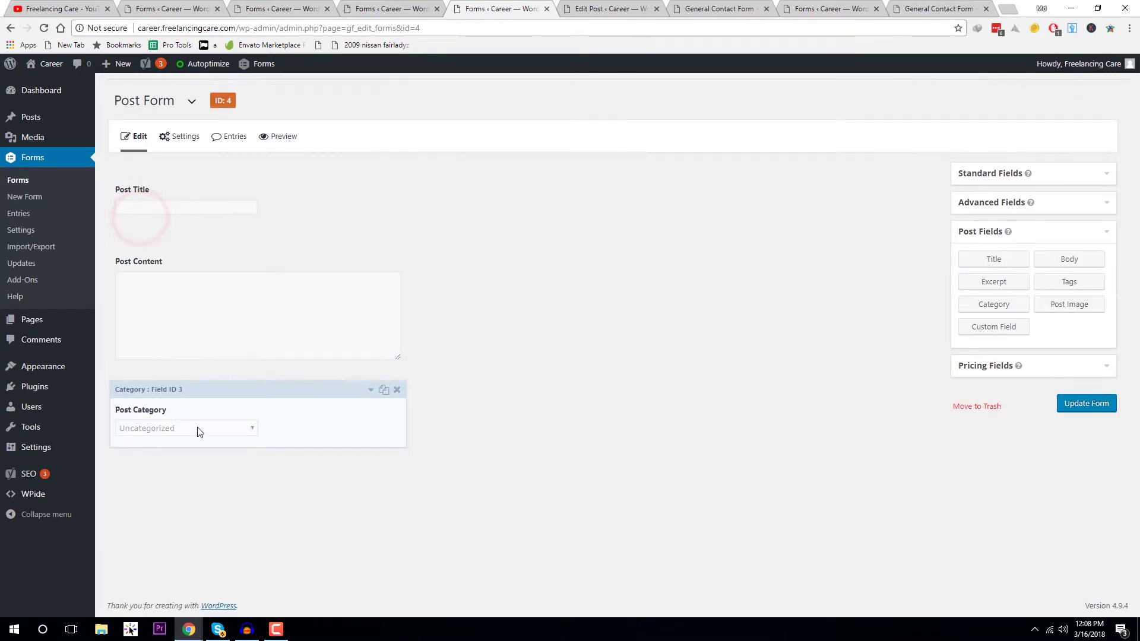
{"action": "left_click", "coordinate": [213, 399]}
{"action": "scroll", "coordinate": [215, 401], "scroll_direction": "down", "scroll_amount": 3}
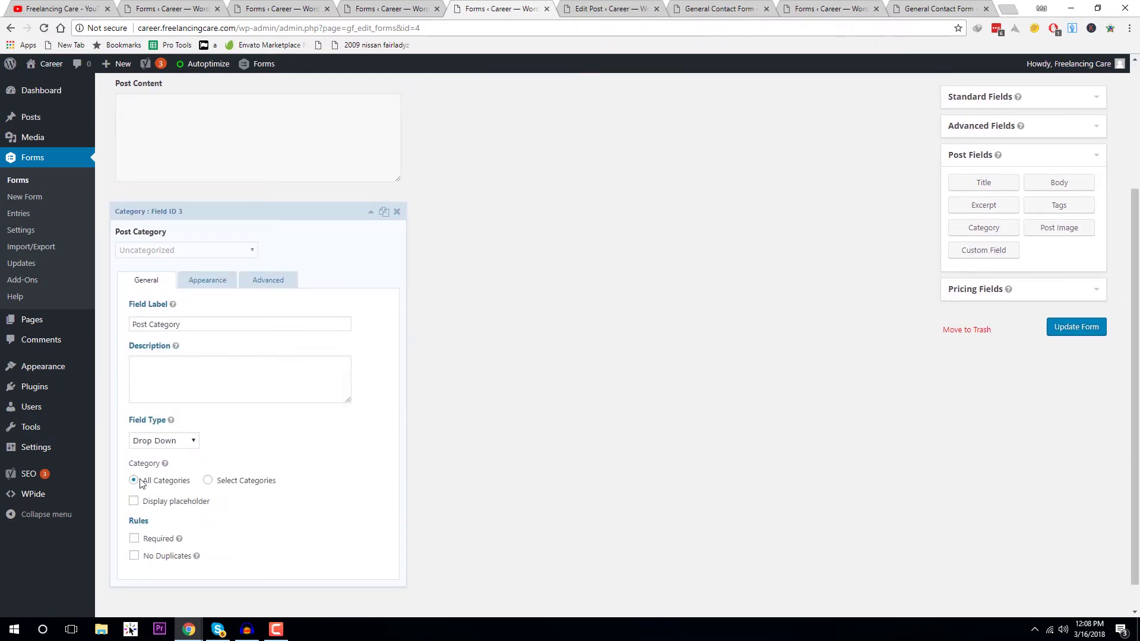
Step: Try the Select Categories and Display placeholder options on the Post Category field, restoring All Categories without a placeholder
{"action": "left_click", "coordinate": [207, 480]}
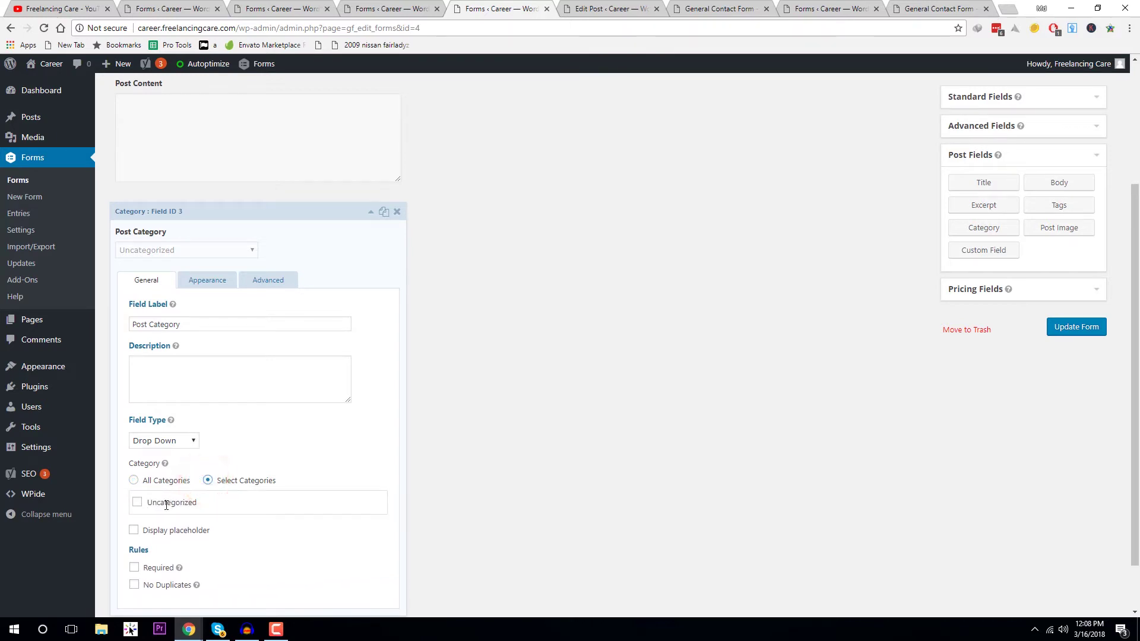
{"action": "left_click", "coordinate": [132, 482]}
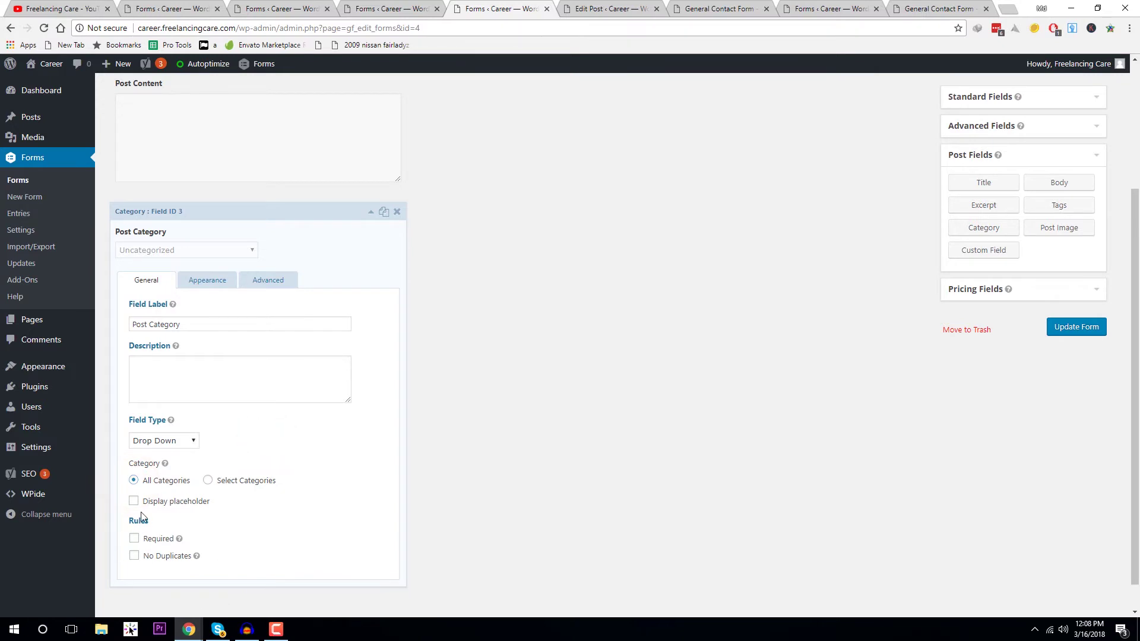
{"action": "left_click", "coordinate": [135, 503]}
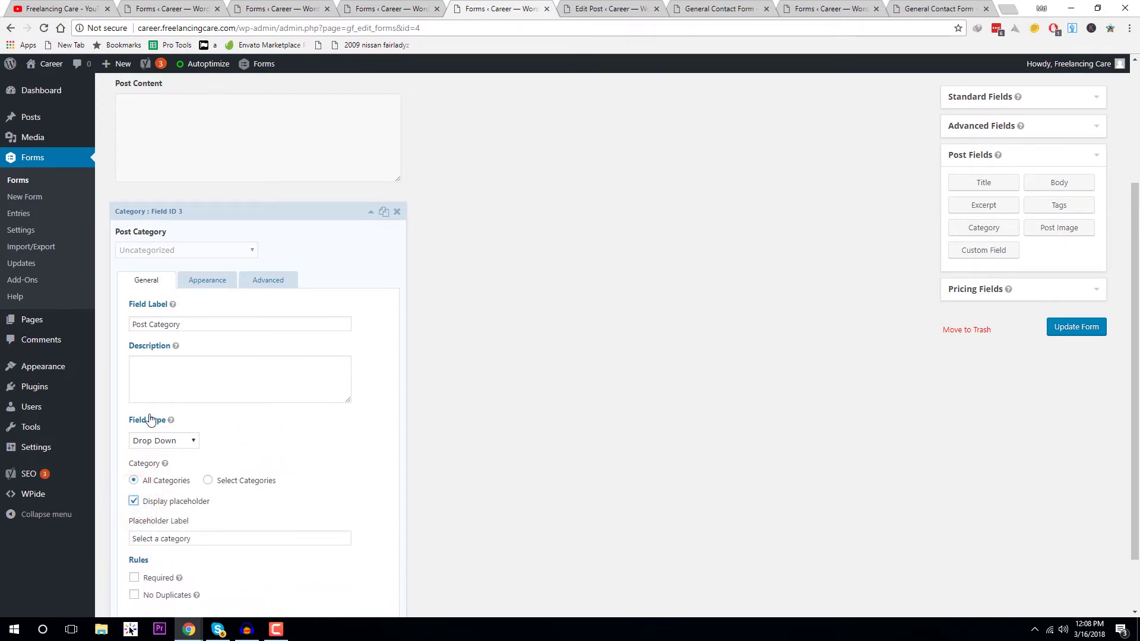
{"action": "left_click", "coordinate": [134, 502]}
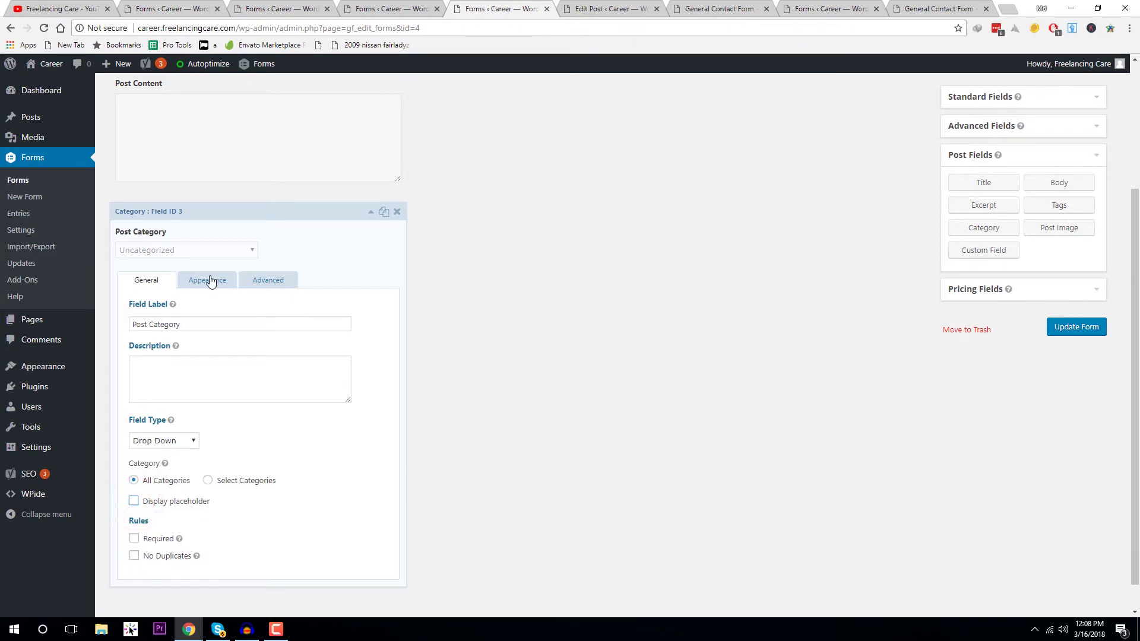
Step: Collapse the Post Category settings and add Post Image and Post Tags fields below that field
{"action": "left_click", "coordinate": [250, 215]}
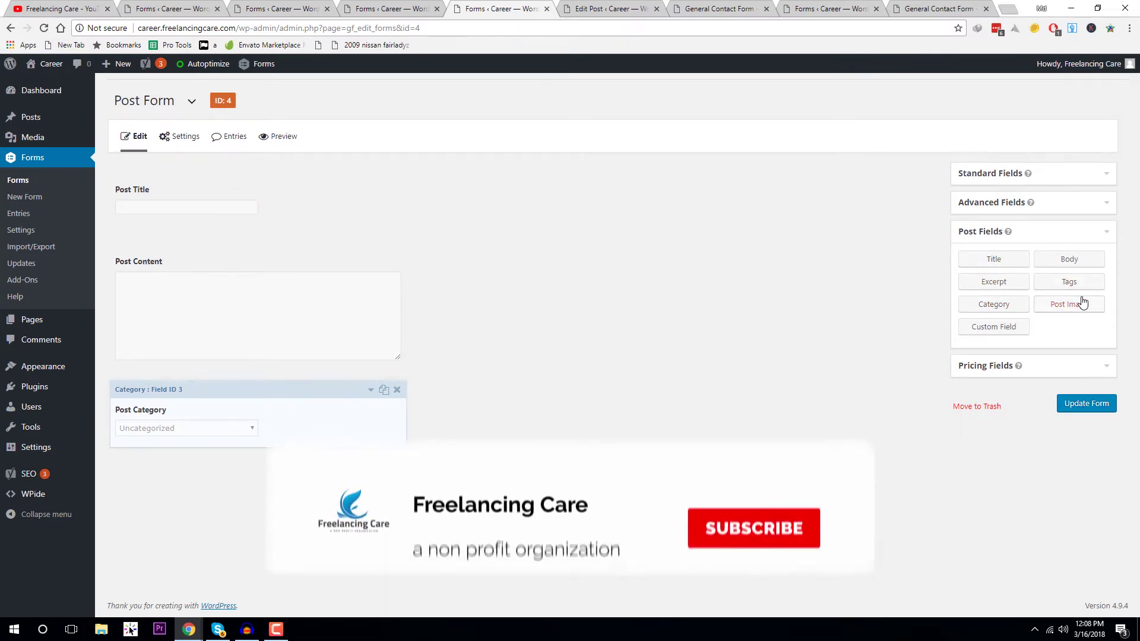
{"action": "left_click", "coordinate": [1076, 305]}
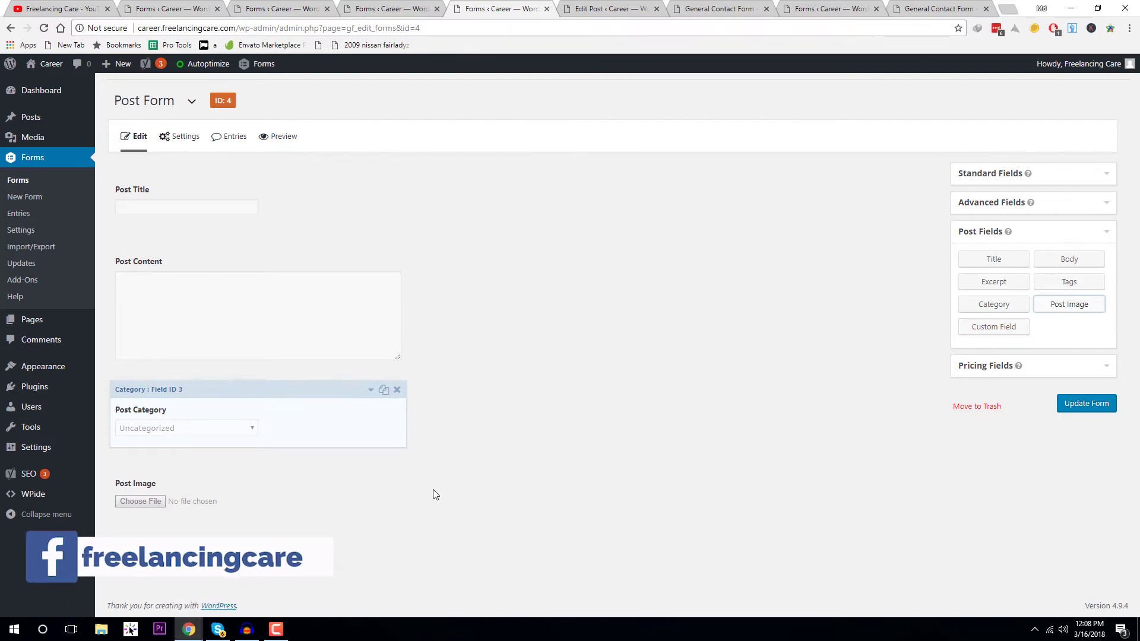
{"action": "left_click", "coordinate": [1068, 281]}
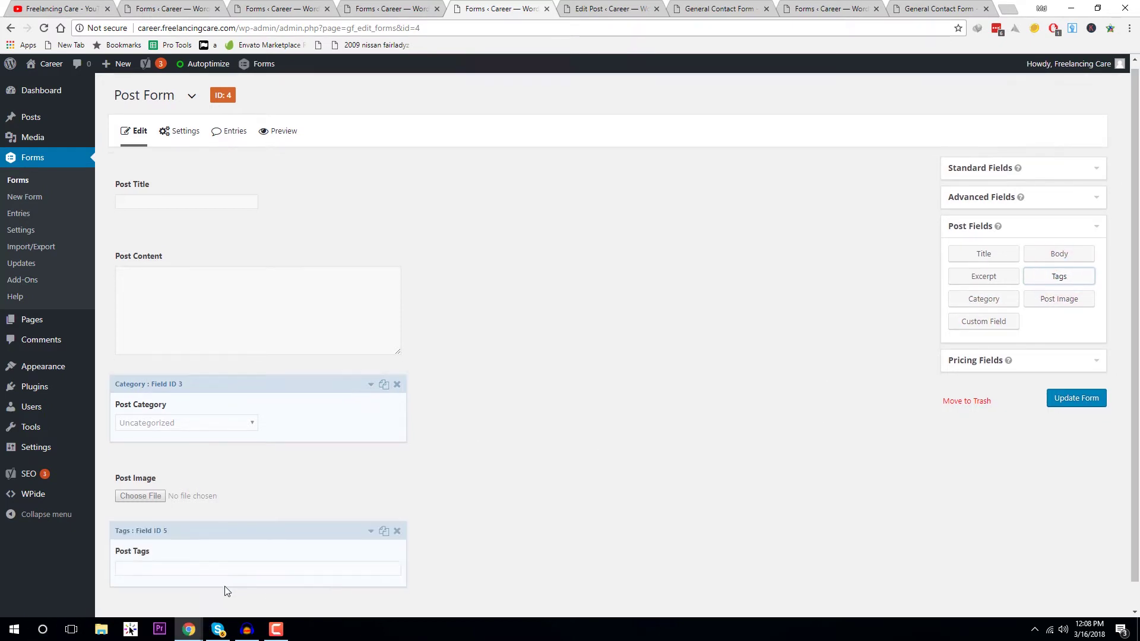
Step: Set the Post Tags field's type to Single line text and collapse its settings
{"action": "left_click", "coordinate": [225, 528]}
{"action": "scroll", "coordinate": [221, 407], "scroll_direction": "down", "scroll_amount": 5}
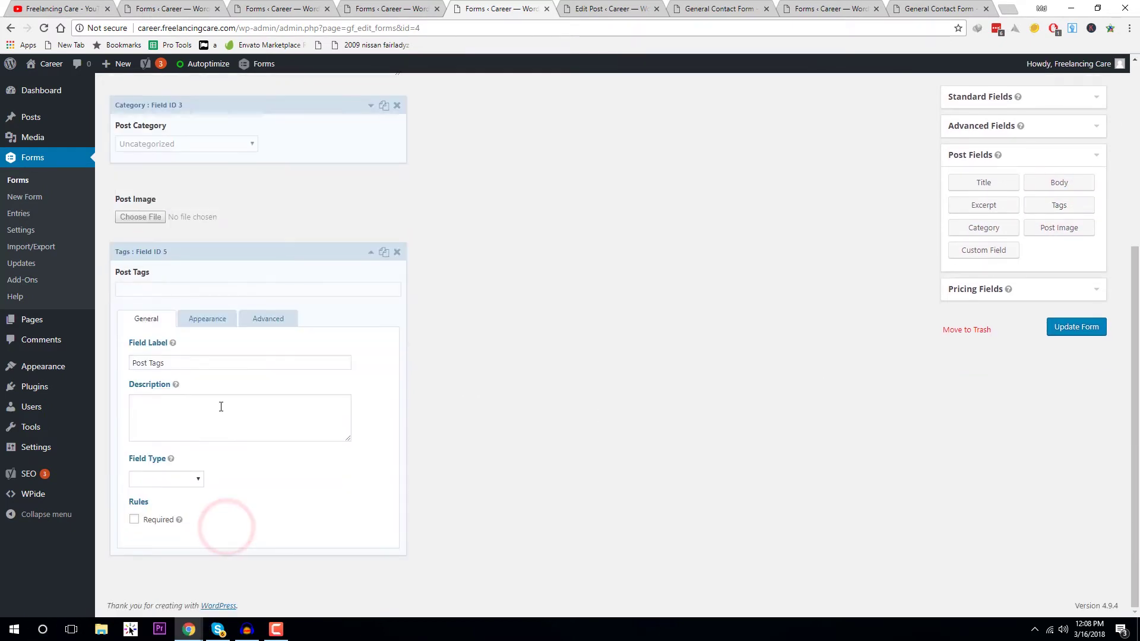
{"action": "left_click", "coordinate": [185, 480]}
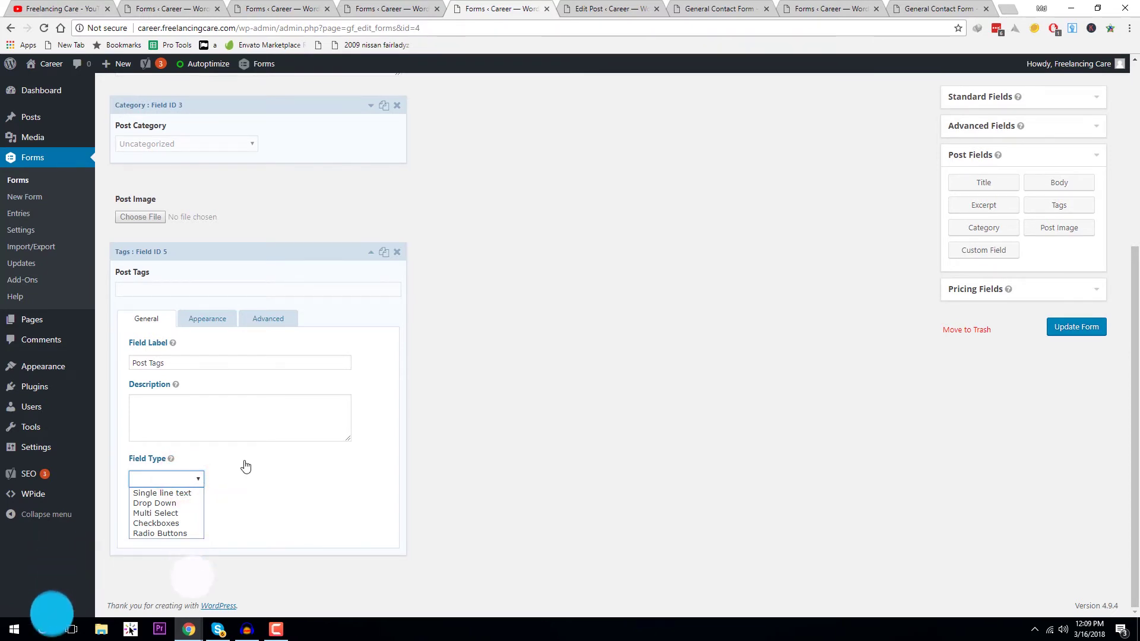
{"action": "left_click", "coordinate": [184, 493]}
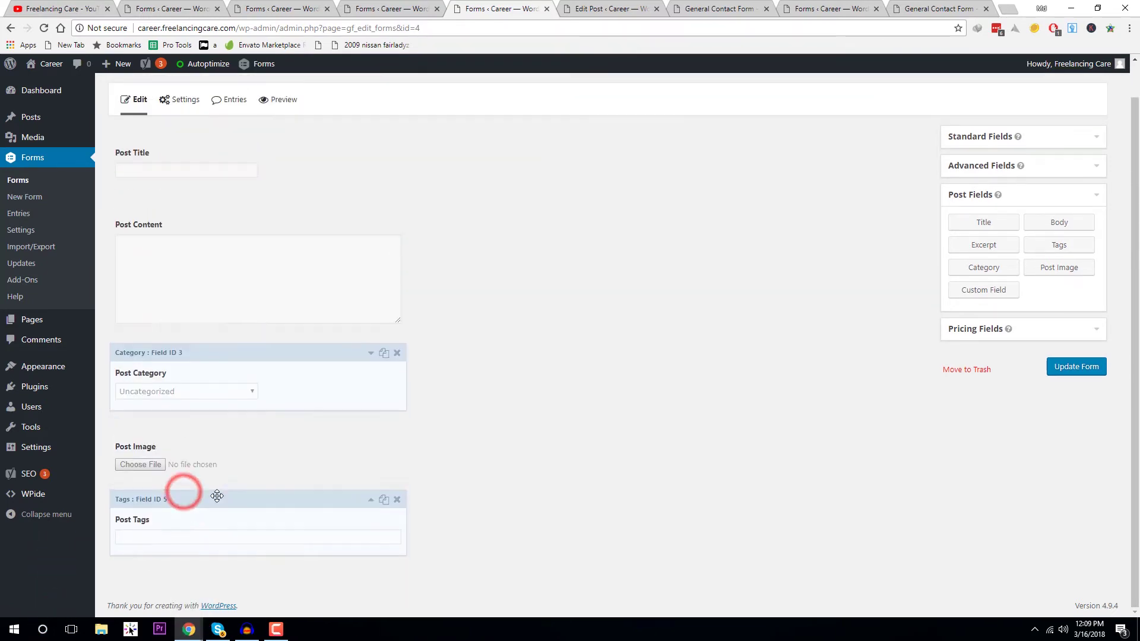
{"action": "left_click", "coordinate": [220, 499]}
{"action": "scroll", "coordinate": [308, 489], "scroll_direction": "down", "scroll_amount": 2}
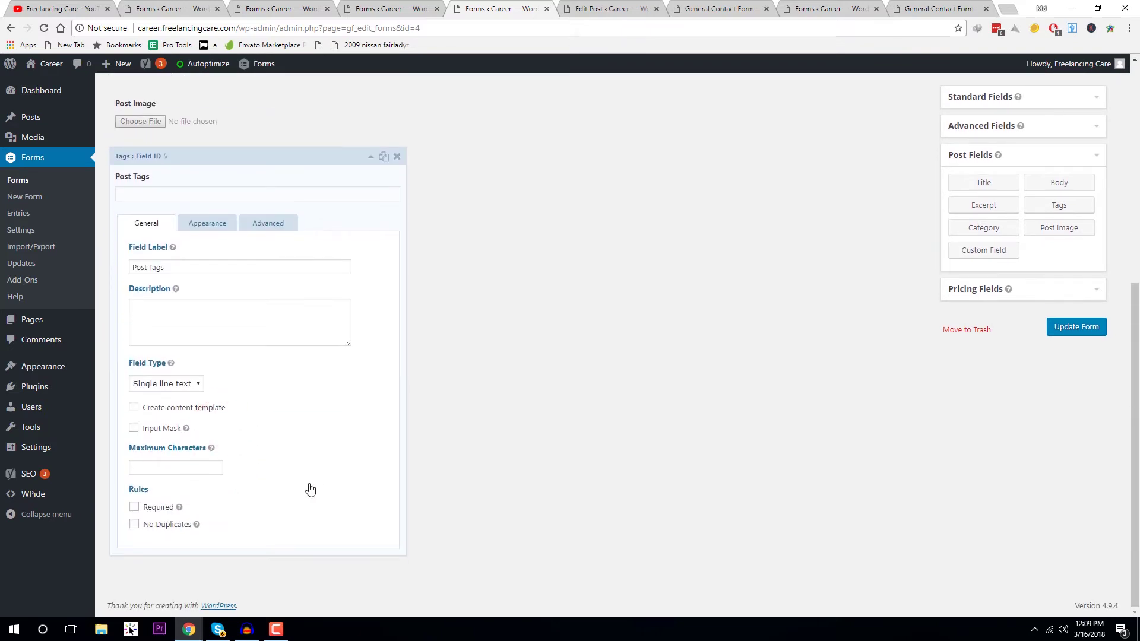
{"action": "left_click", "coordinate": [257, 165]}
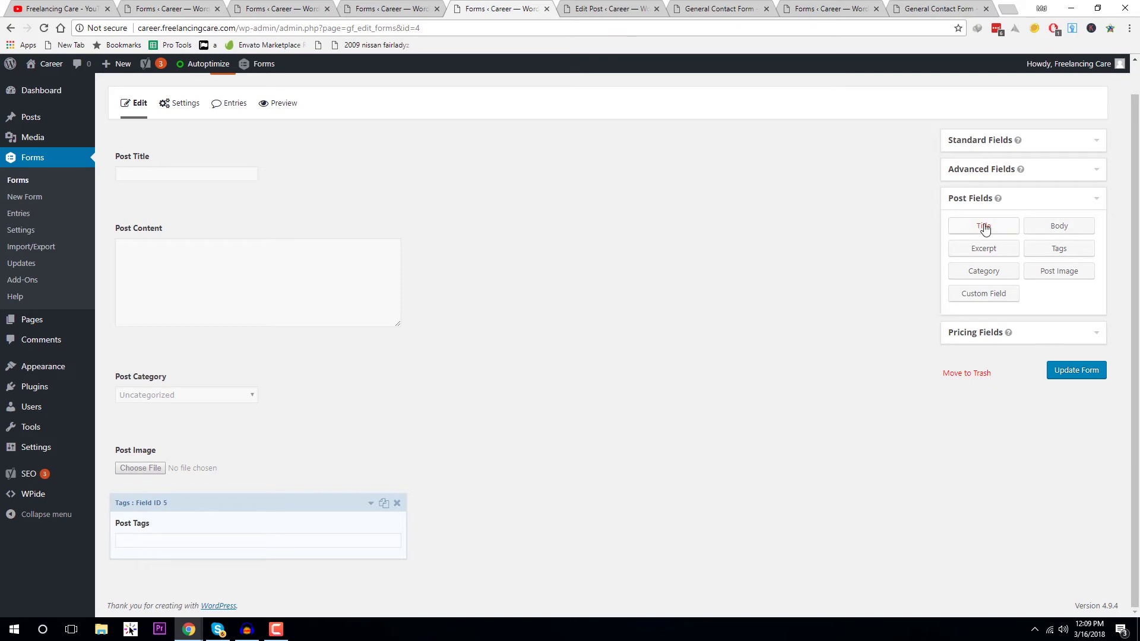
Step: Save the Post Form and open its preview in a new browser tab, closing the old Edit Post tab
{"action": "left_click", "coordinate": [1062, 371]}
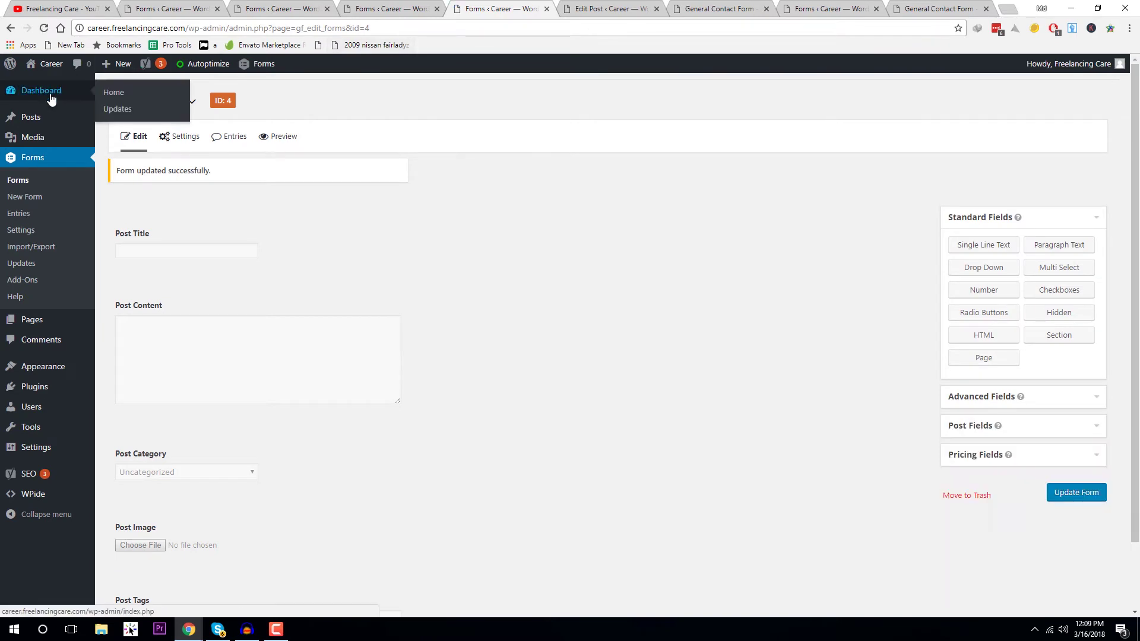
{"action": "mouse_move", "coordinate": [67, 329]}
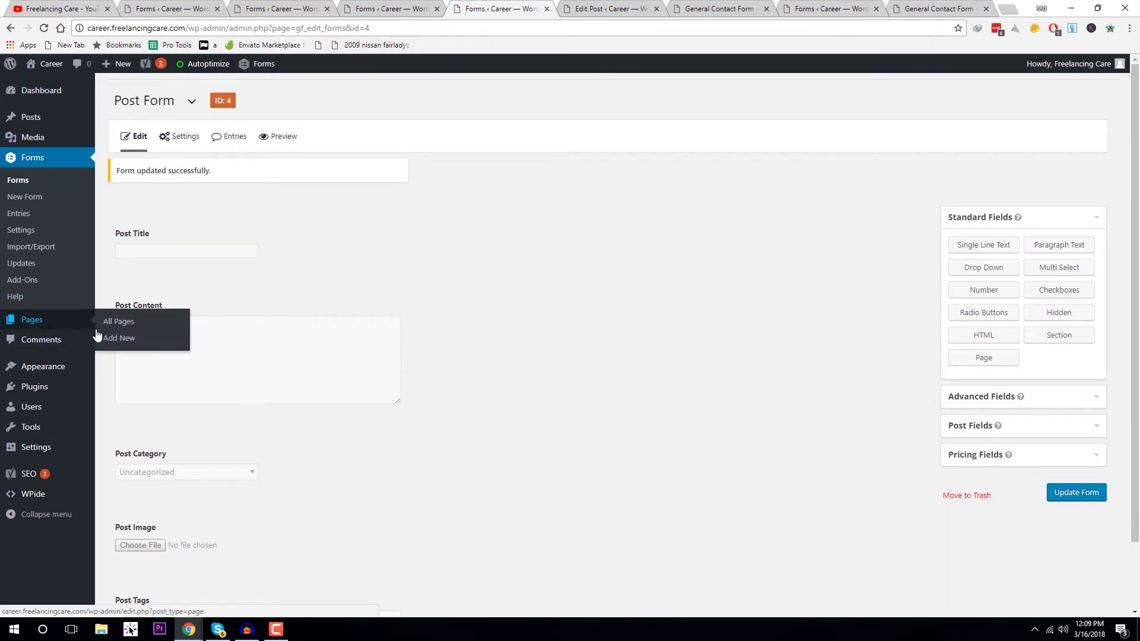
{"action": "right_click", "coordinate": [273, 136]}
{"action": "left_click", "coordinate": [297, 143]}
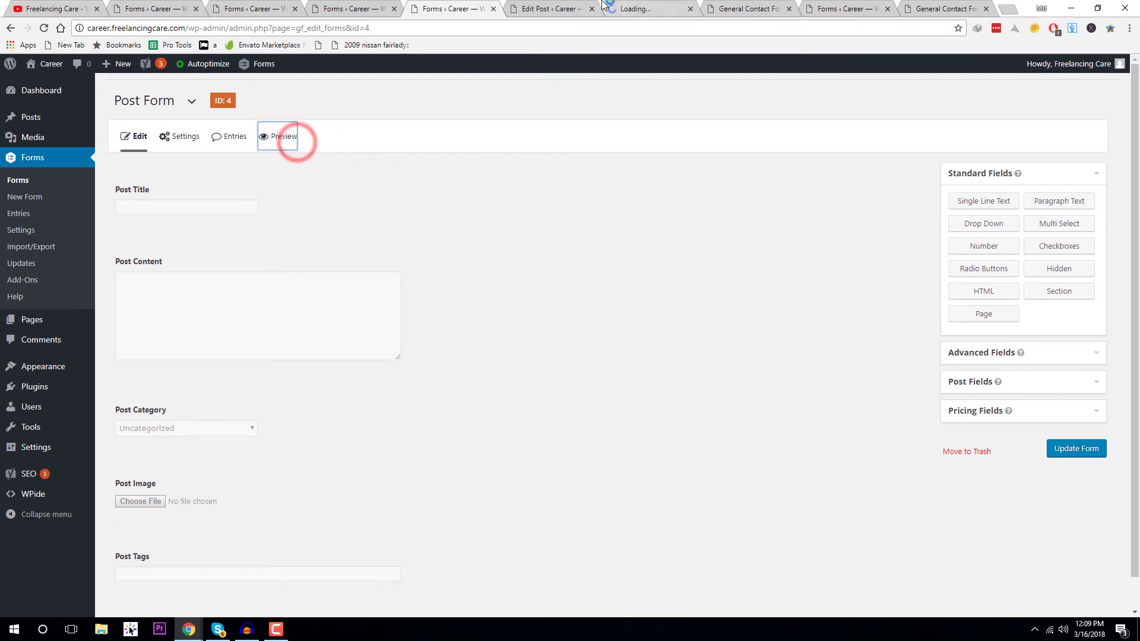
{"action": "left_click", "coordinate": [570, 8]}
{"action": "middle_click", "coordinate": [594, 10]}
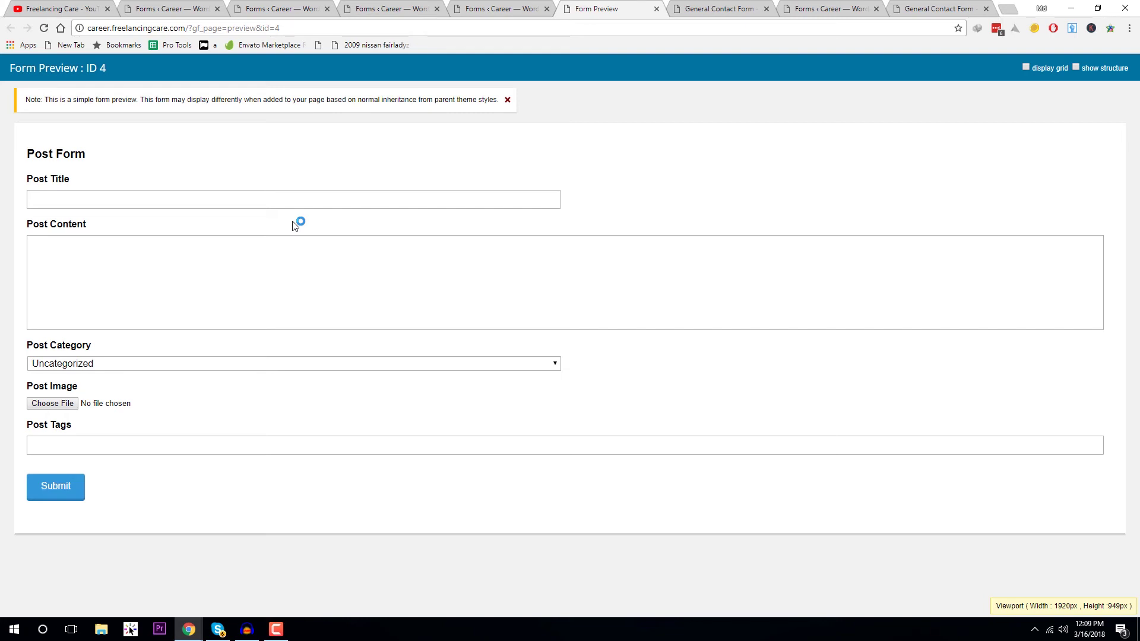
Step: Fill the previewed form with the post title "Hello World 2" and the content "Here is the post content"
{"action": "left_click", "coordinate": [356, 205]}
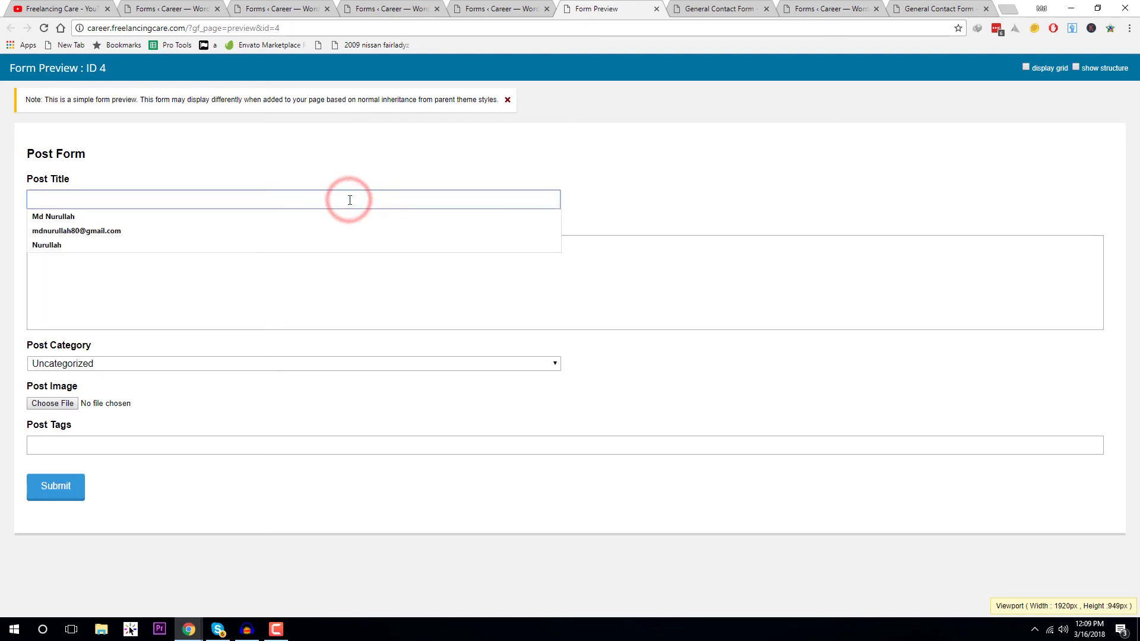
{"action": "type", "text": "Hello"}
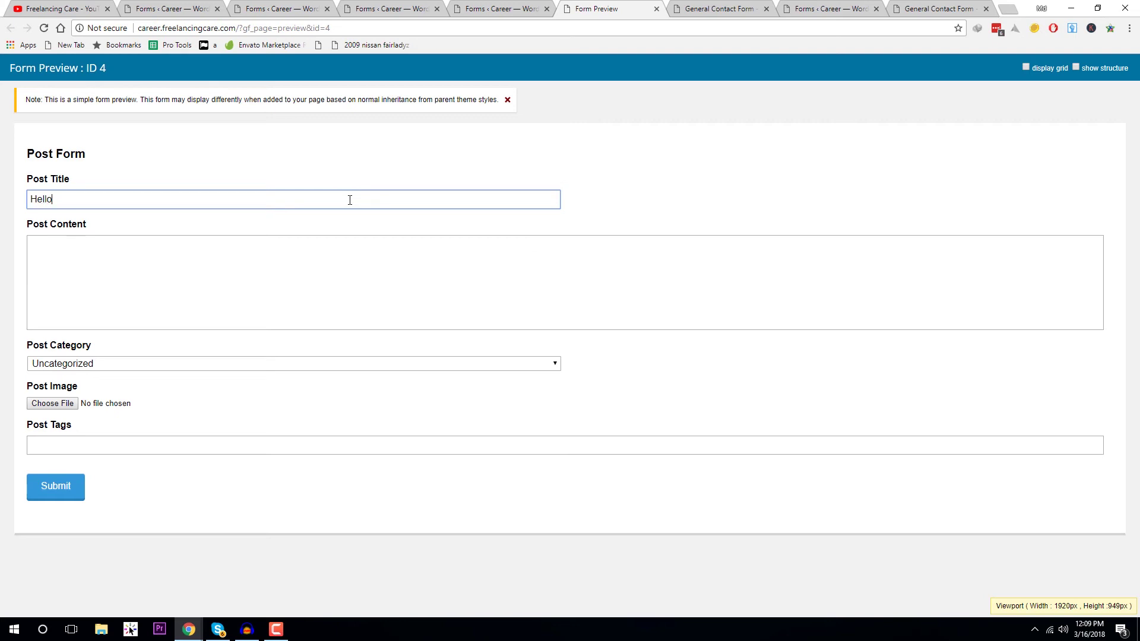
{"action": "type", "text": " World 2"}
{"action": "left_click", "coordinate": [352, 281]}
{"action": "type", "text": "Her"}
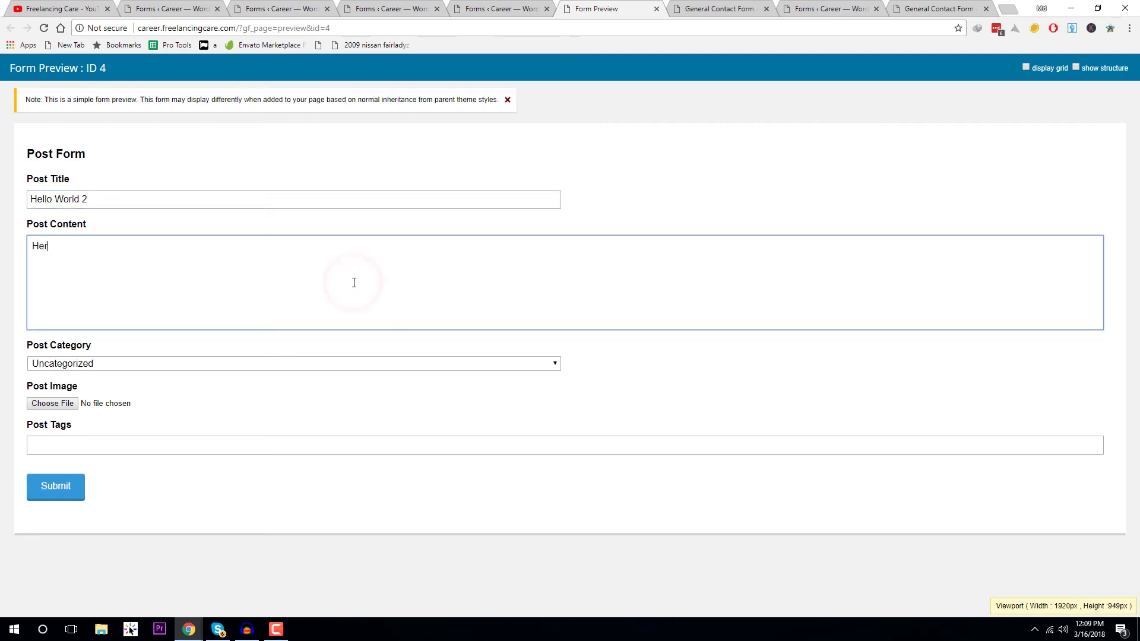
{"action": "type", "text": "e is the post content"}
Step: Keep Uncategorized as the post category and attach screenshot_174.png from the Desktop as the post image
{"action": "left_click", "coordinate": [278, 364]}
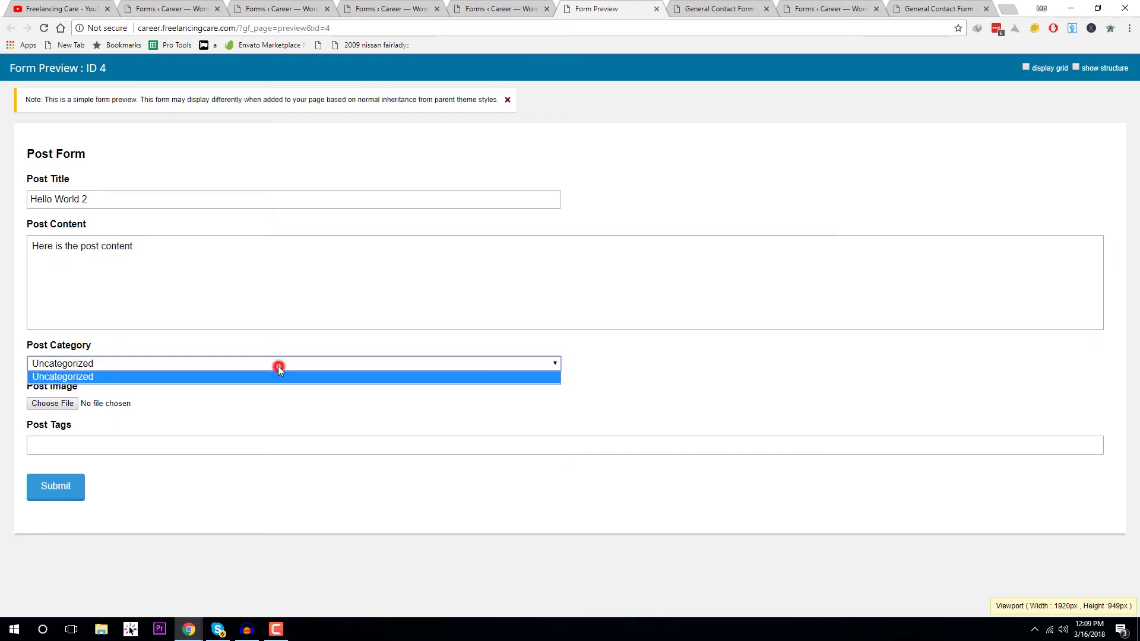
{"action": "left_click", "coordinate": [228, 395]}
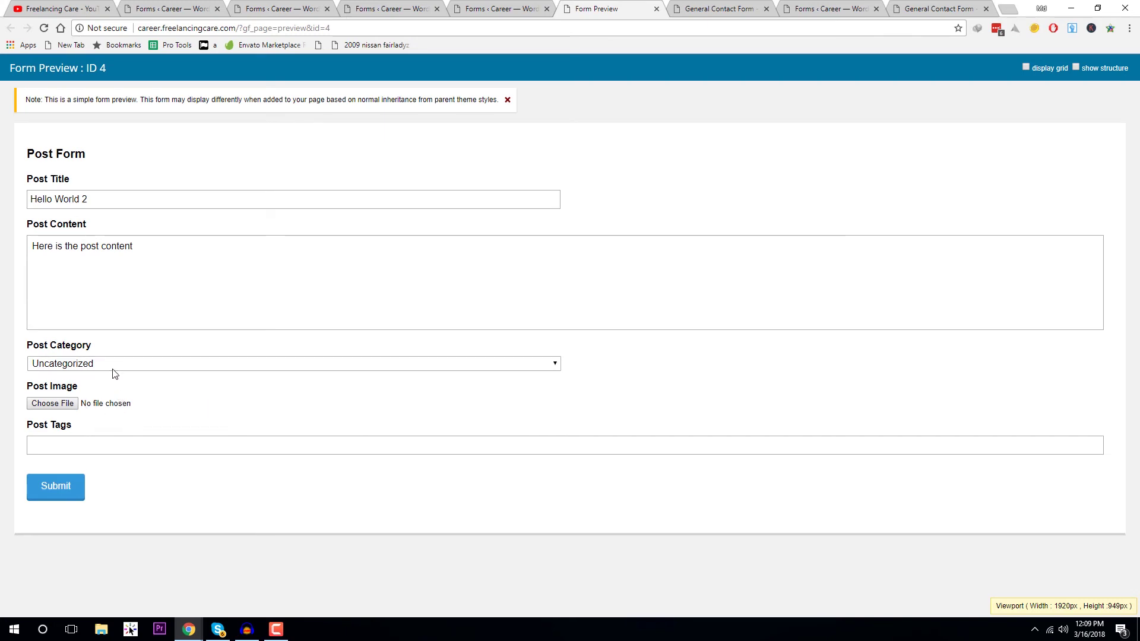
{"action": "left_click", "coordinate": [52, 404]}
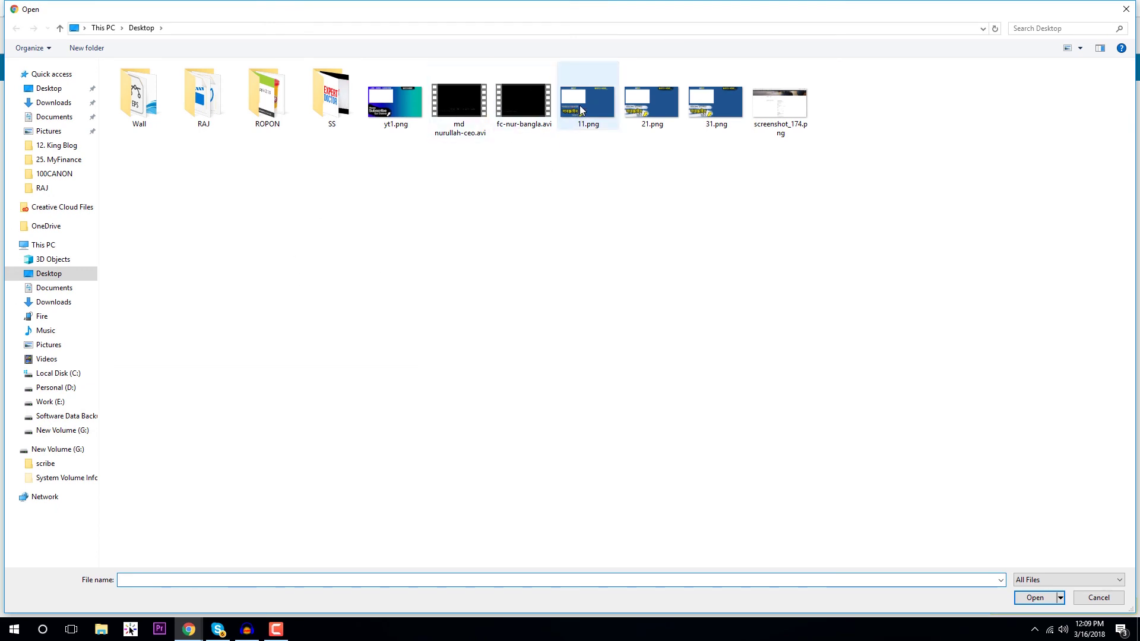
{"action": "double_click", "coordinate": [786, 109]}
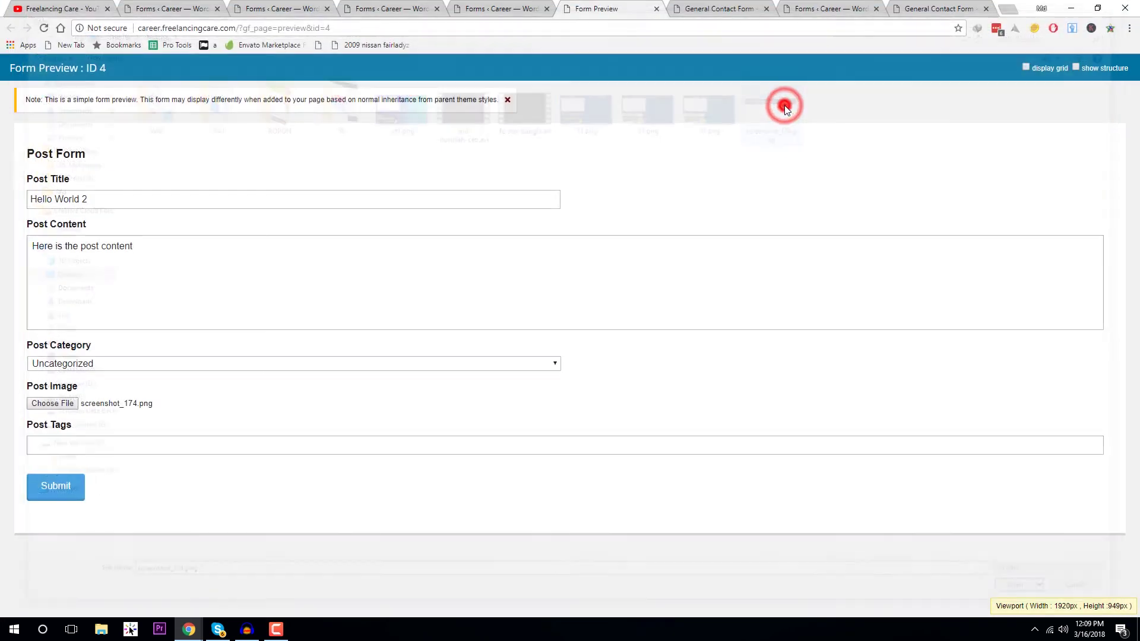
Step: Enter "tag1,tag2" as the post tags and submit the form
{"action": "left_click", "coordinate": [52, 440]}
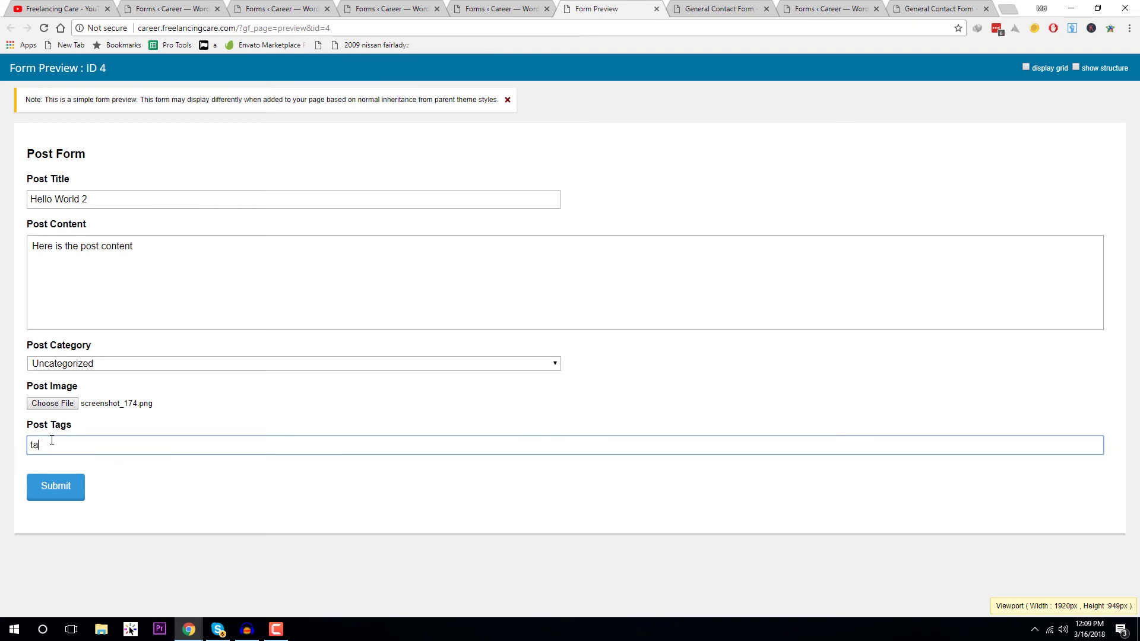
{"action": "type", "text": "tag1,tag2"}
{"action": "left_click", "coordinate": [50, 496]}
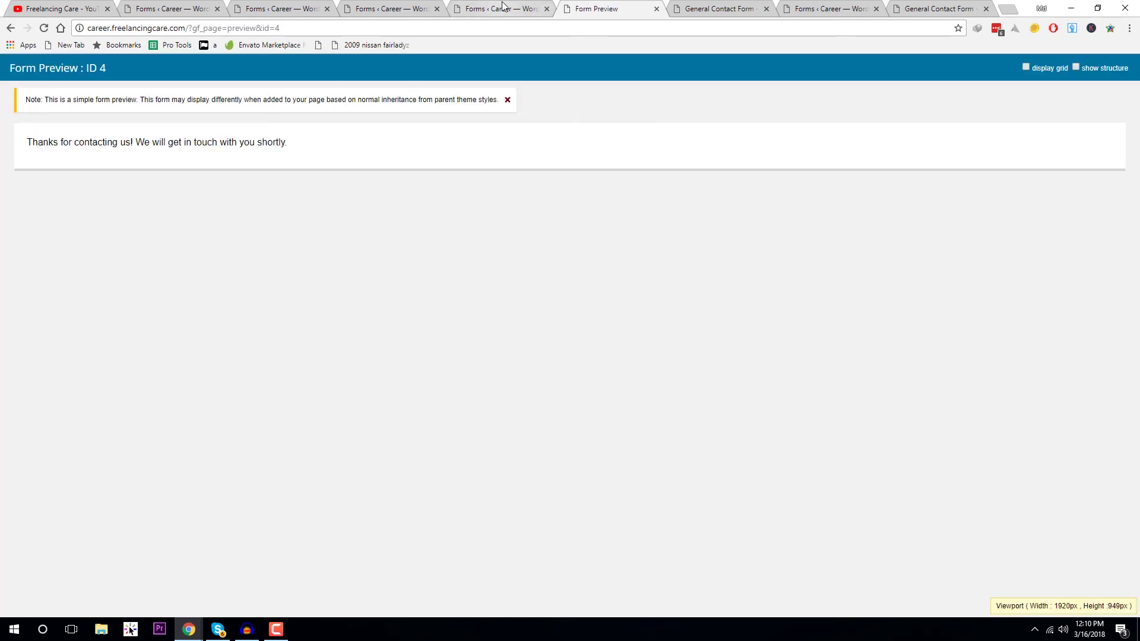
Step: Open the list of all posts in a new browser tab and check the status of the submitted Hello World 2 post
{"action": "left_click", "coordinate": [502, 8]}
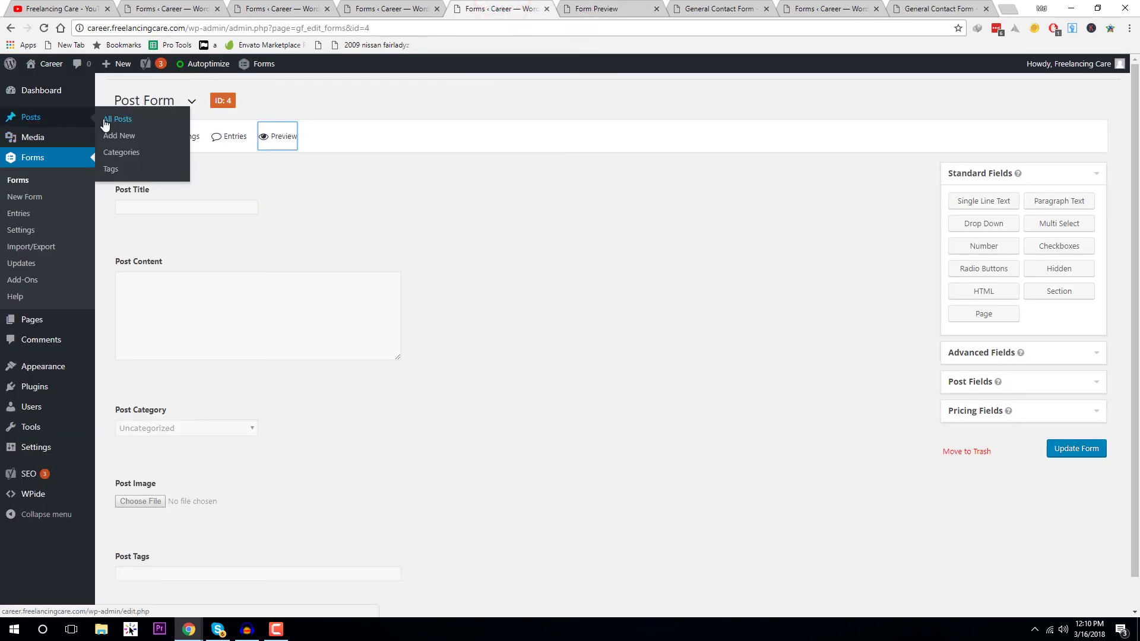
{"action": "right_click", "coordinate": [104, 119]}
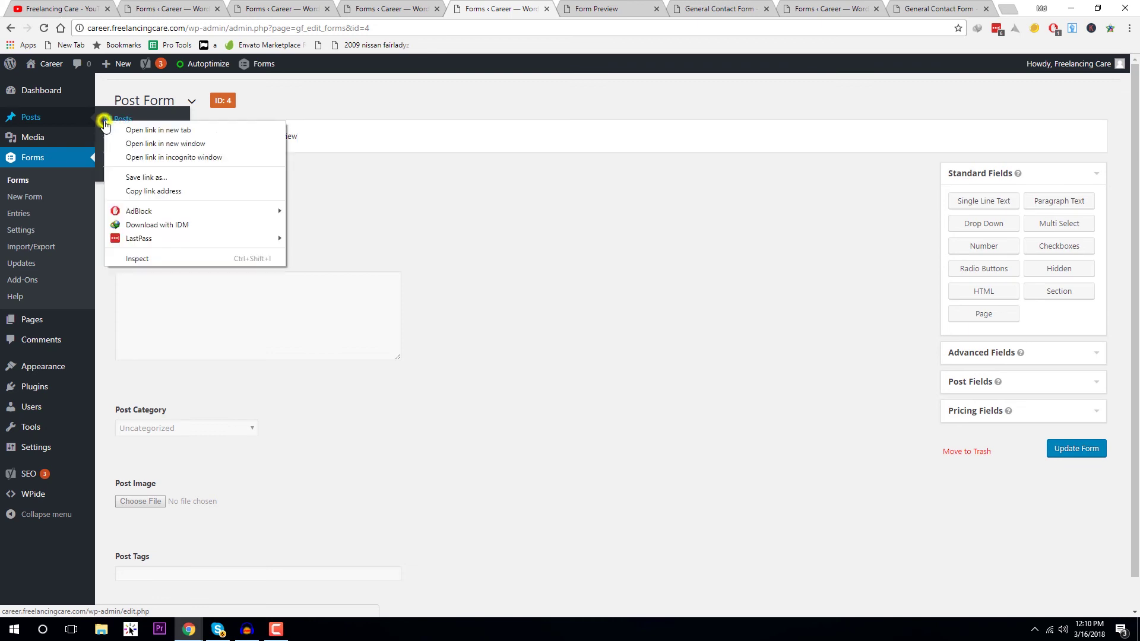
{"action": "left_click", "coordinate": [135, 127]}
{"action": "left_click", "coordinate": [648, 9]}
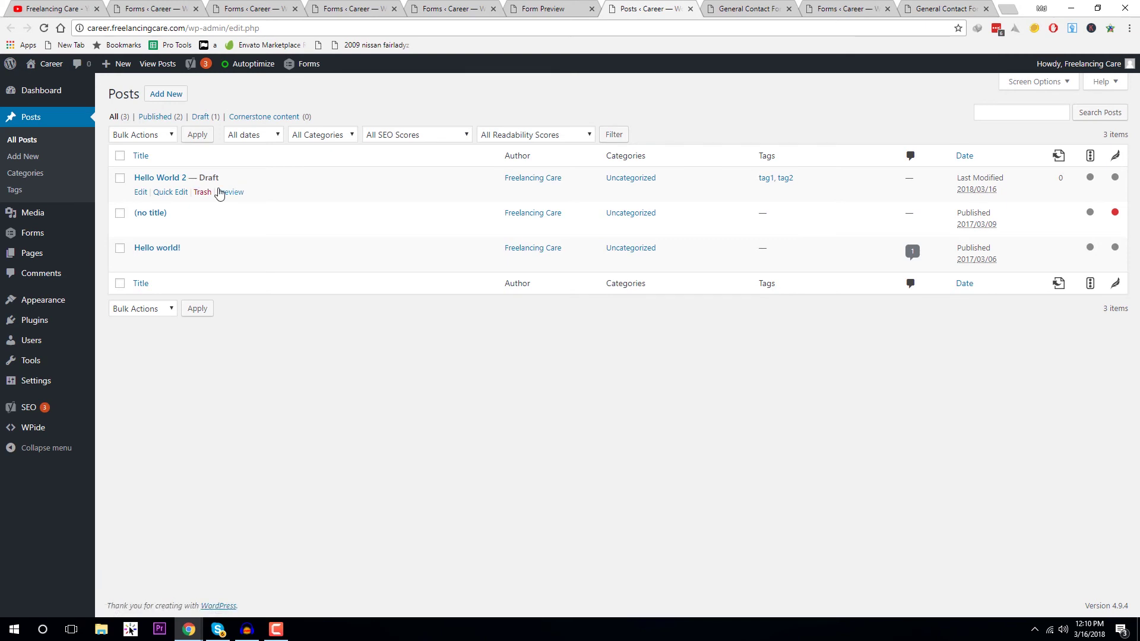
{"action": "left_click_drag", "start_coordinate": [227, 178], "coordinate": [198, 177]}
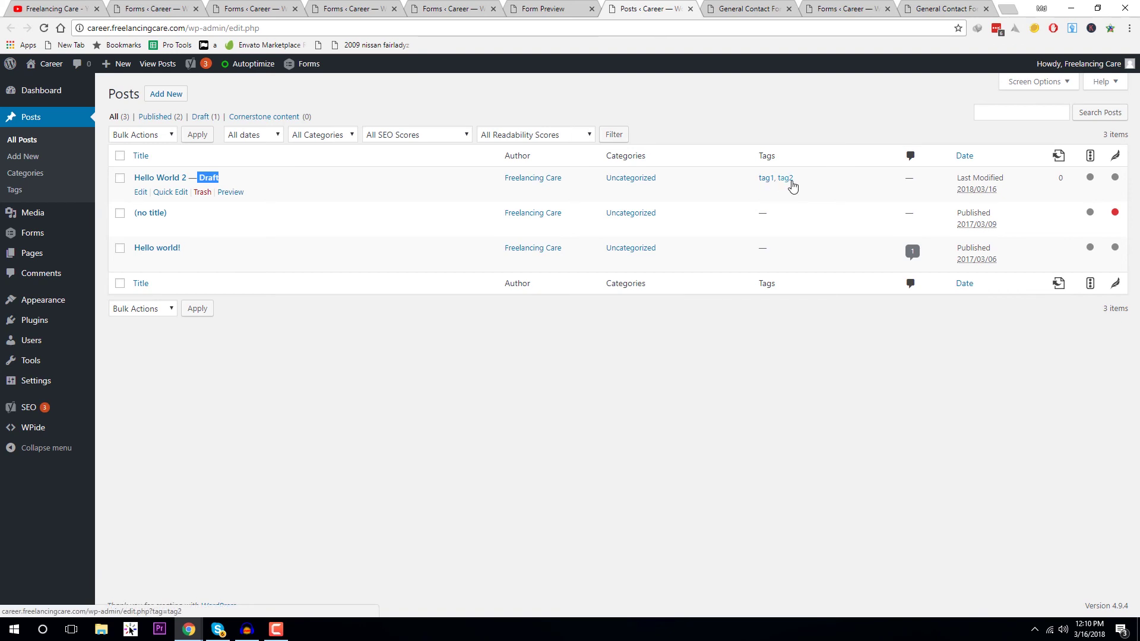
Step: Preview the Hello World 2 post in a new browser tab and examine its title and content
{"action": "right_click", "coordinate": [236, 196]}
{"action": "left_click", "coordinate": [267, 201]}
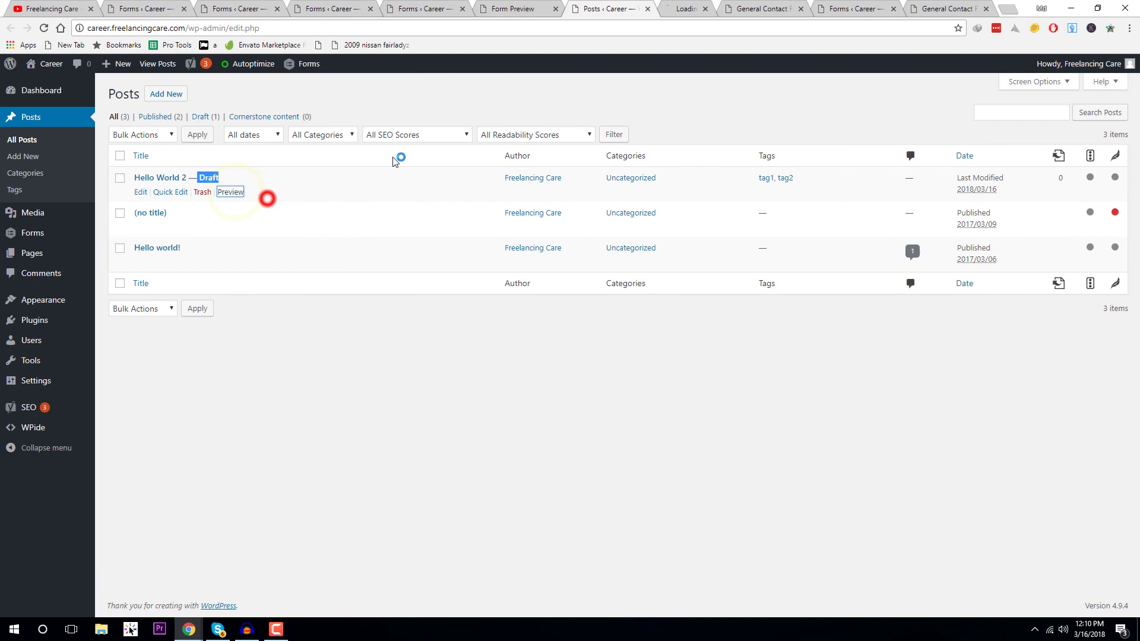
{"action": "left_click", "coordinate": [664, 11]}
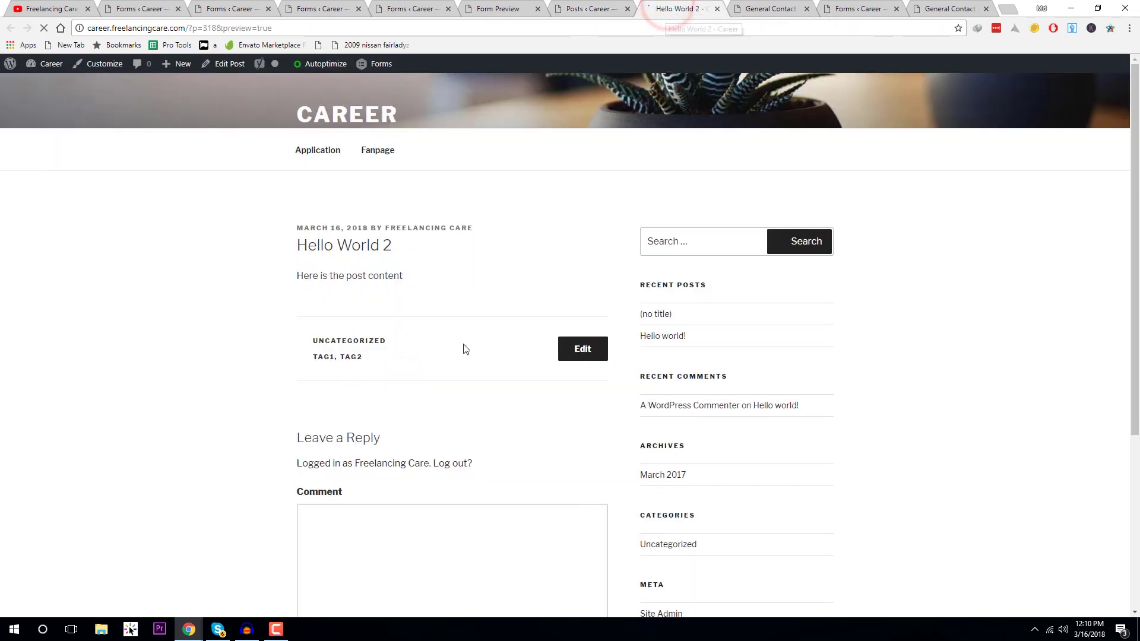
{"action": "left_click_drag", "start_coordinate": [369, 289], "coordinate": [394, 291]}
{"action": "left_click", "coordinate": [315, 319]}
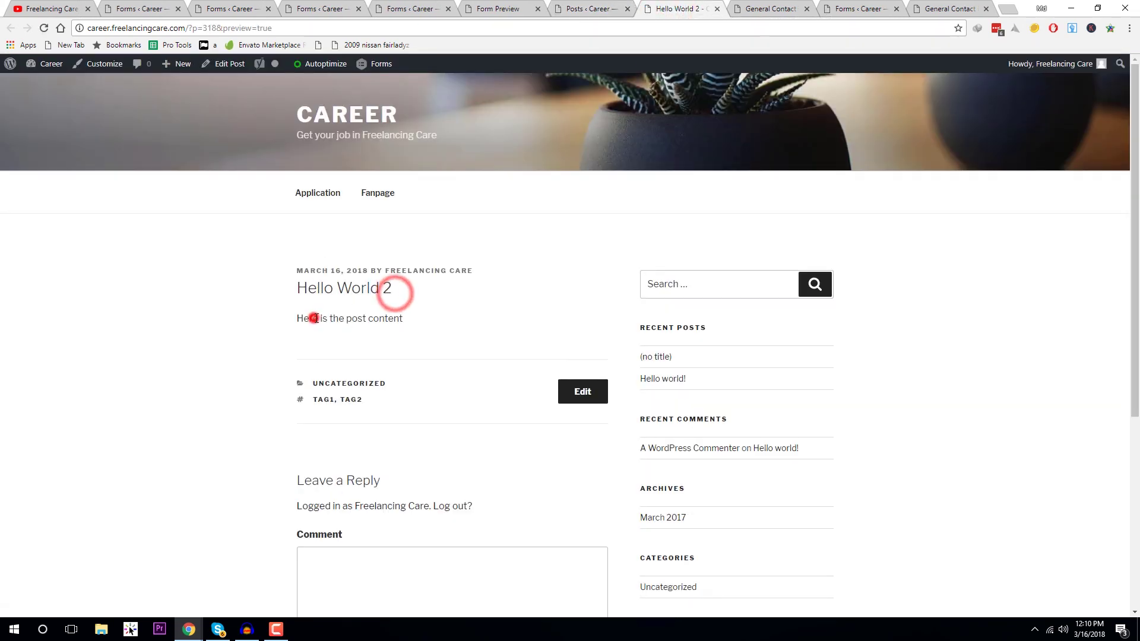
{"action": "left_click_drag", "start_coordinate": [315, 319], "coordinate": [402, 319]}
Step: Go back through the posts list to the Post Form editor
{"action": "left_click", "coordinate": [588, 8]}
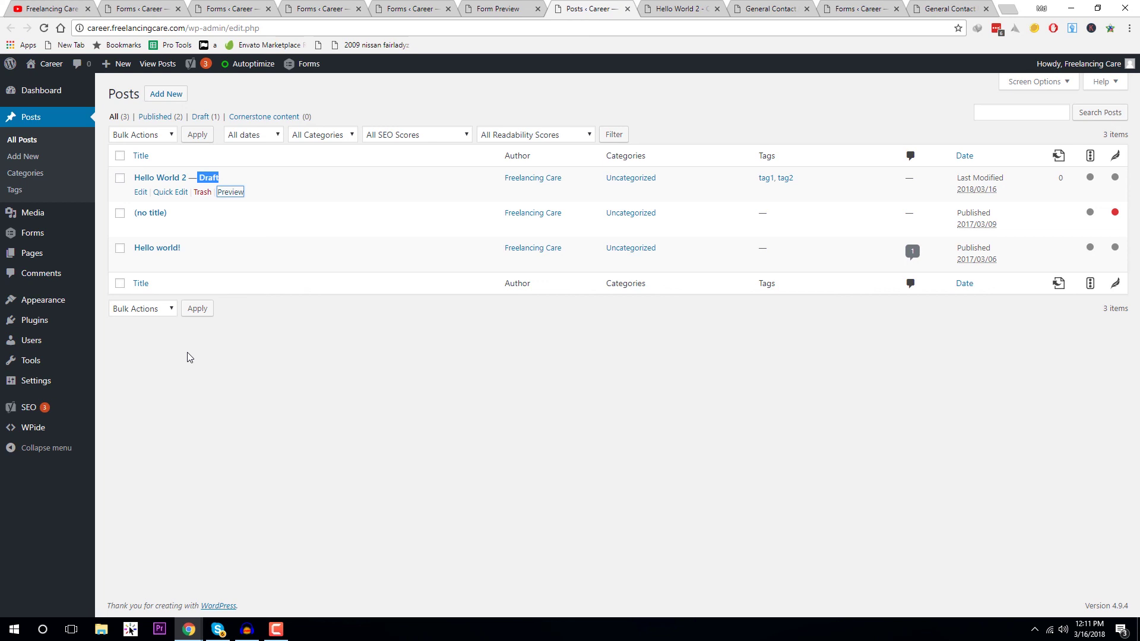
{"action": "left_click", "coordinate": [409, 8]}
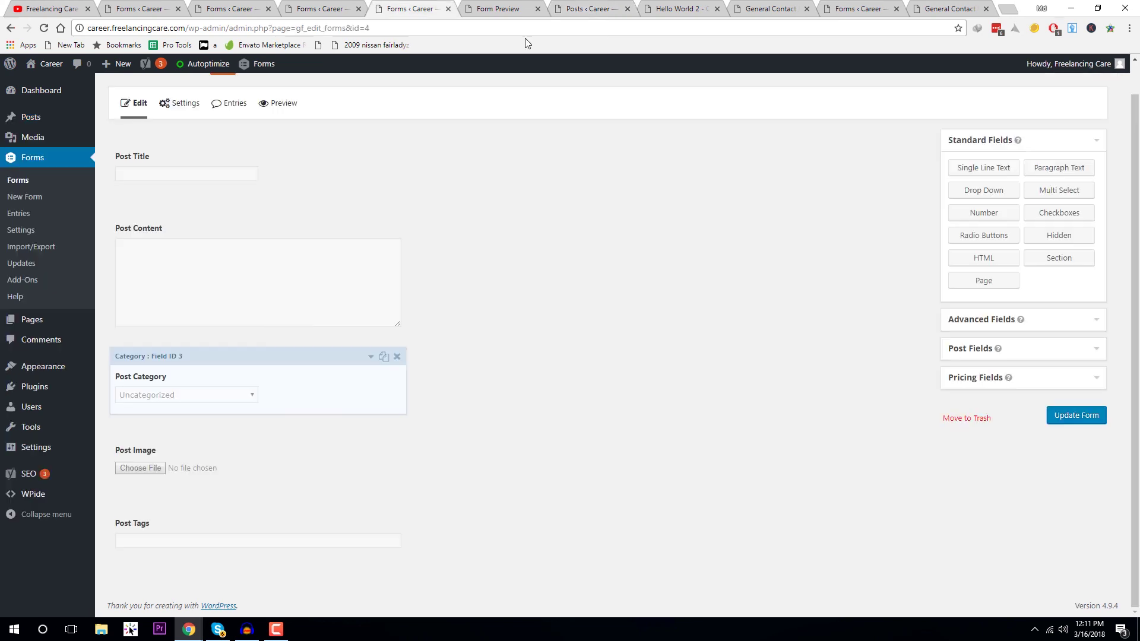